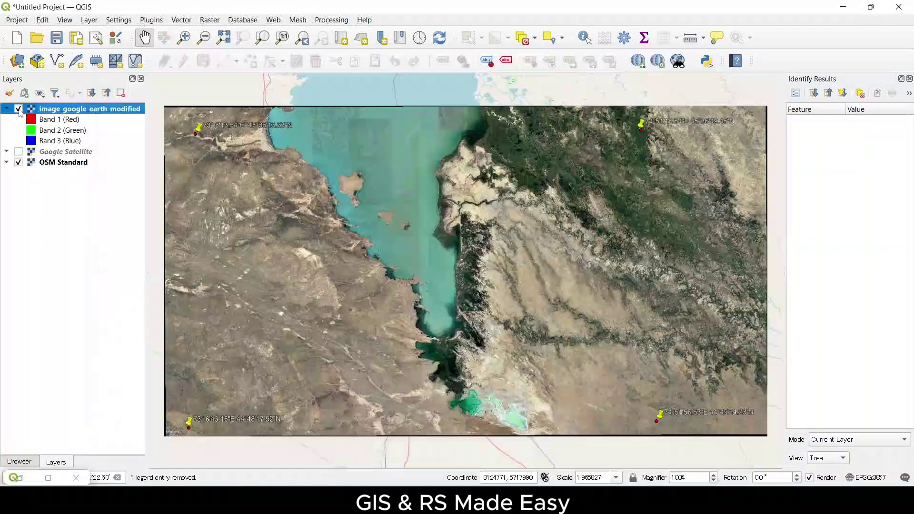
- Toggle the image_google_earth_modified layer repeatedly to compare it against the OSM Standard map
{"action": "left_click", "coordinate": [19, 109]}
{"action": "left_click", "coordinate": [19, 110]}
{"action": "left_click", "coordinate": [19, 109]}
{"action": "left_click", "coordinate": [19, 109]}
{"action": "left_click", "coordinate": [19, 109]}
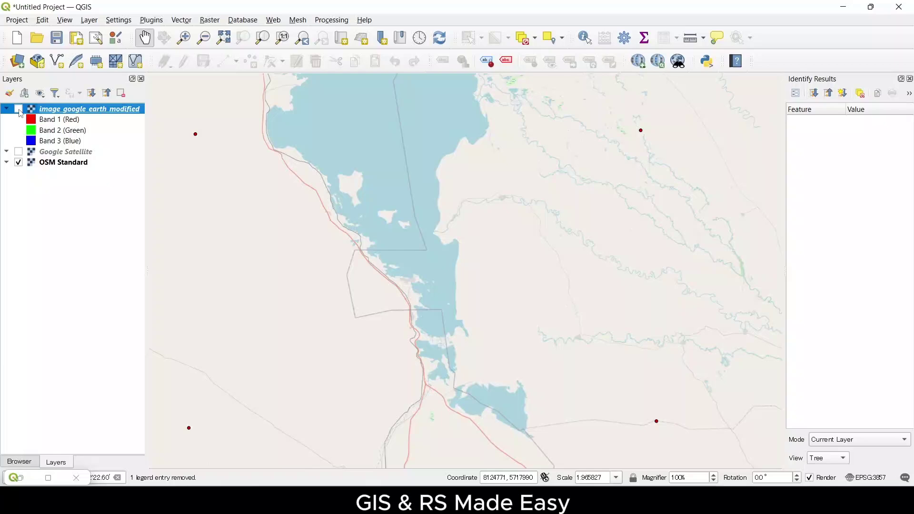
{"action": "left_click", "coordinate": [19, 110]}
{"action": "left_click", "coordinate": [19, 109]}
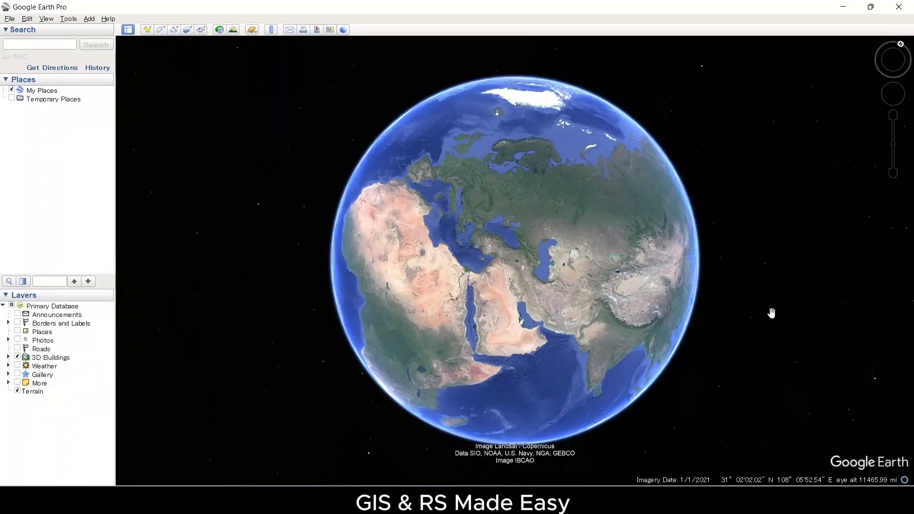
- Rotate the globe to Central Asia and zoom in until the turquoise lake fills the view
{"action": "left_click_drag", "start_coordinate": [624, 319], "coordinate": [516, 307]}
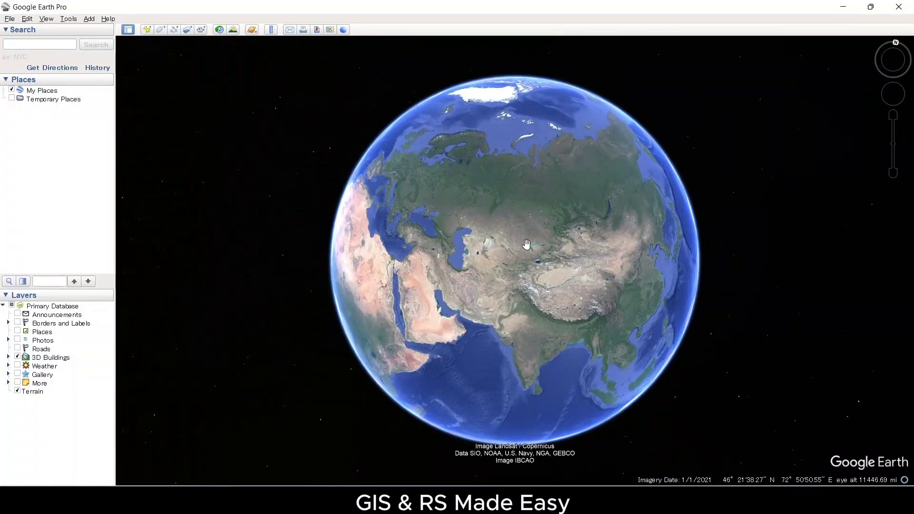
{"action": "scroll", "coordinate": [526, 244], "scroll_direction": "up", "scroll_amount": 3}
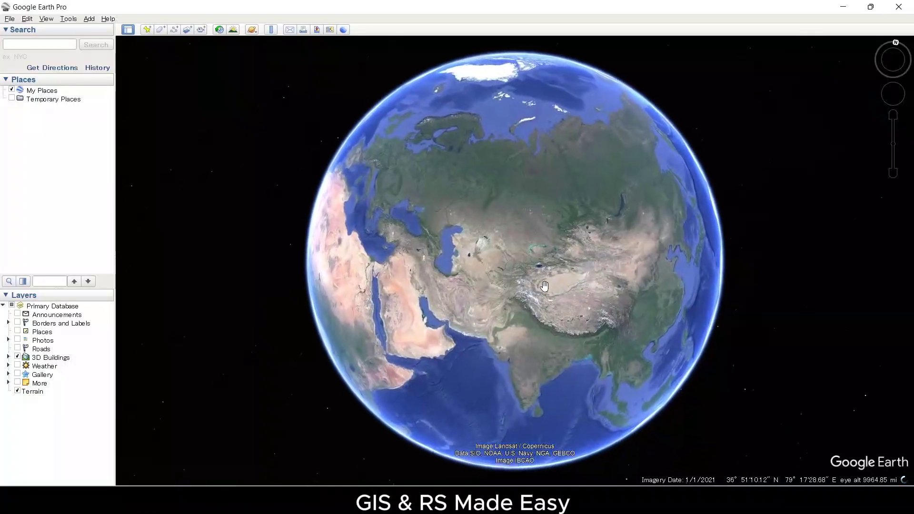
{"action": "scroll", "coordinate": [544, 285], "scroll_direction": "up", "scroll_amount": 3}
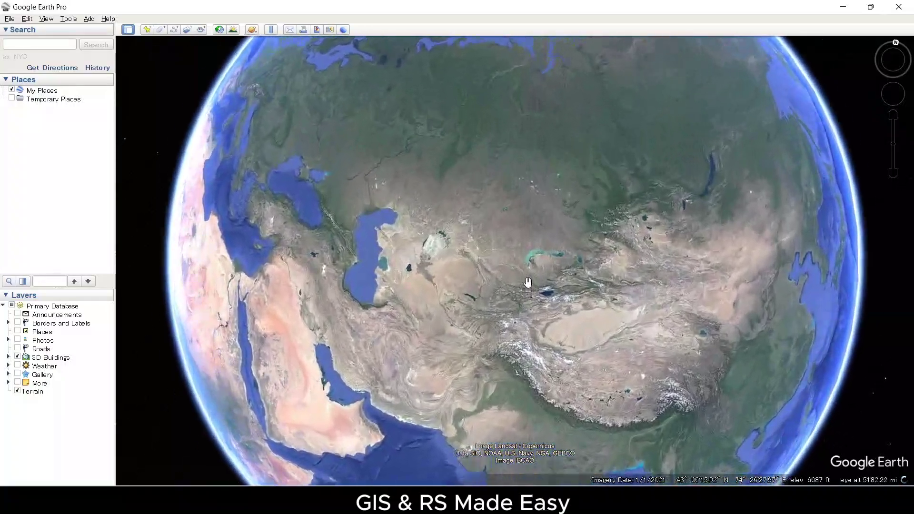
{"action": "scroll", "coordinate": [525, 282], "scroll_direction": "up", "scroll_amount": 3}
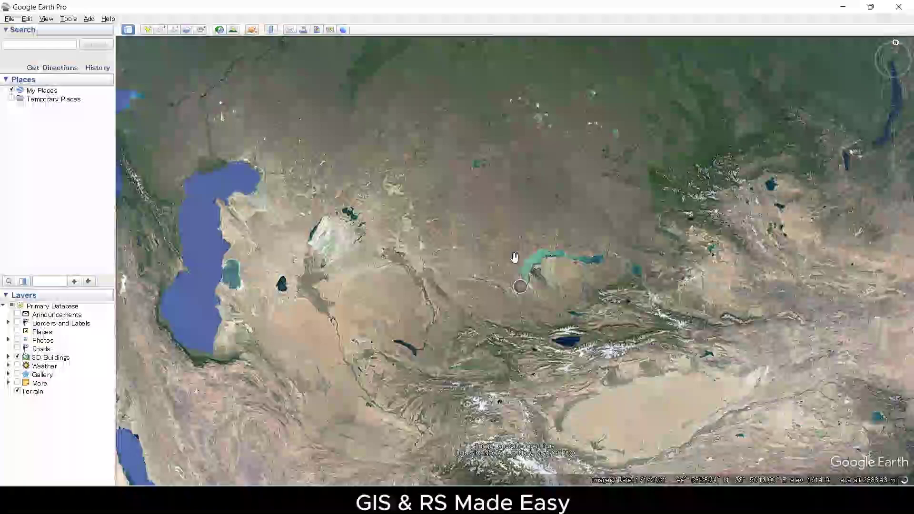
{"action": "scroll", "coordinate": [515, 255], "scroll_direction": "up", "scroll_amount": 2}
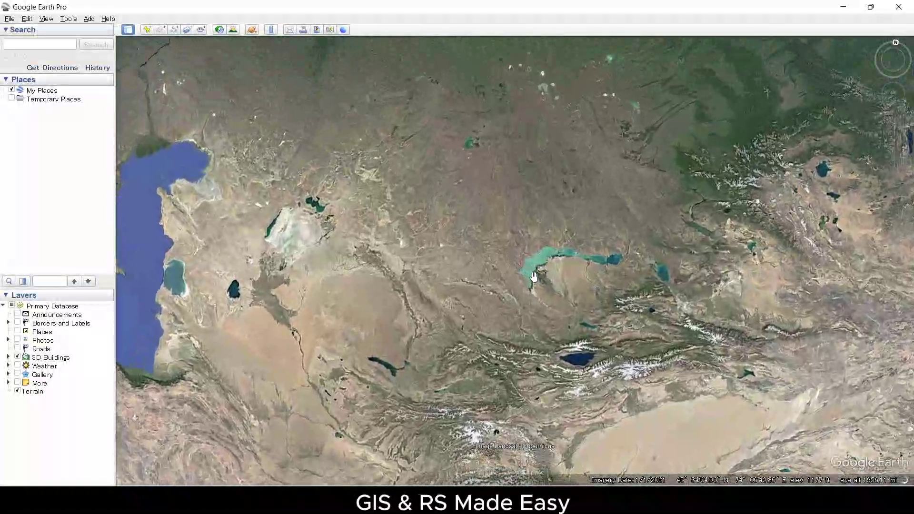
{"action": "scroll", "coordinate": [535, 284], "scroll_direction": "up", "scroll_amount": 3}
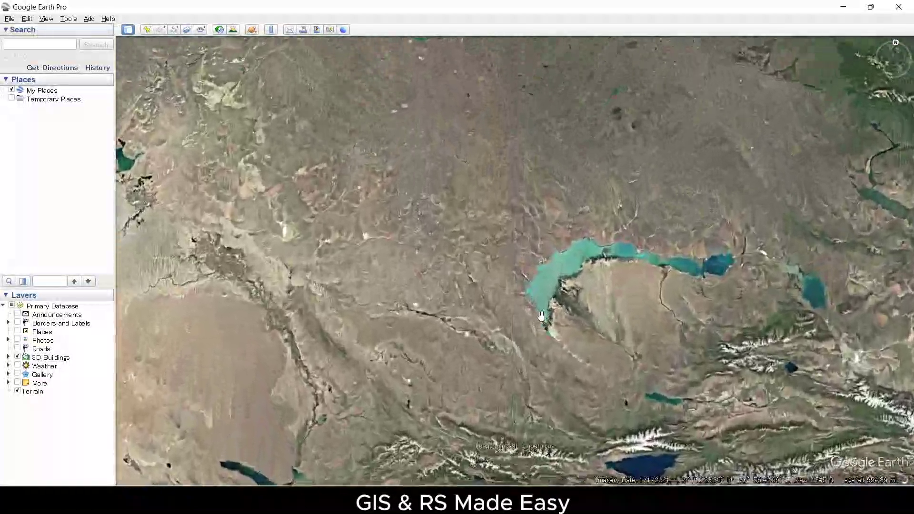
{"action": "scroll", "coordinate": [546, 313], "scroll_direction": "up", "scroll_amount": 2}
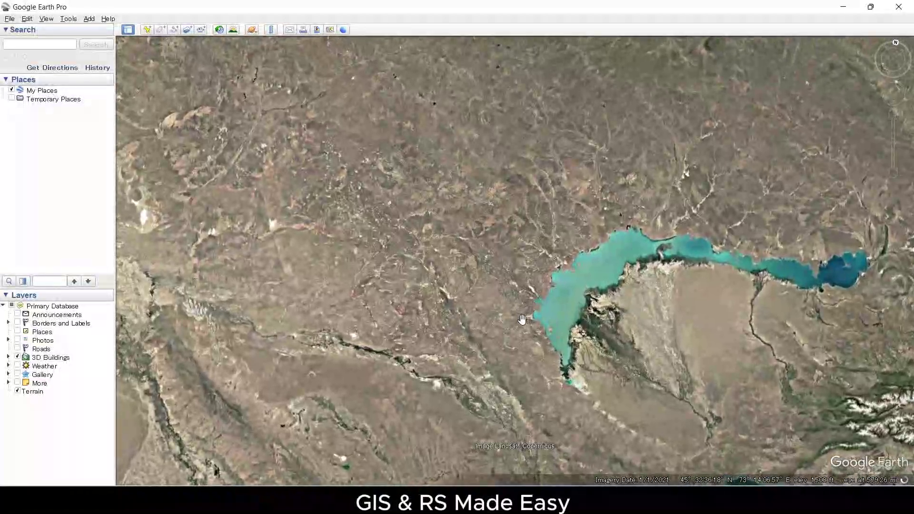
{"action": "scroll", "coordinate": [522, 319], "scroll_direction": "up", "scroll_amount": 2}
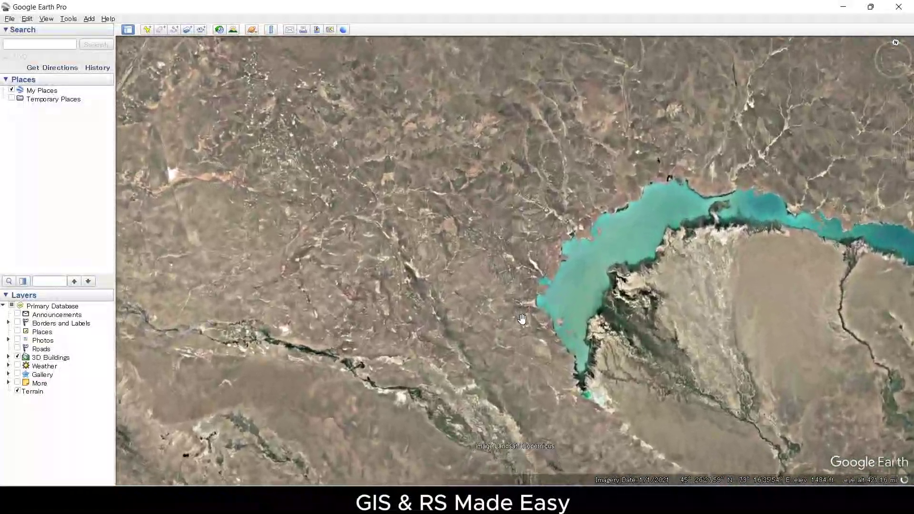
{"action": "scroll", "coordinate": [522, 319], "scroll_direction": "up", "scroll_amount": 3}
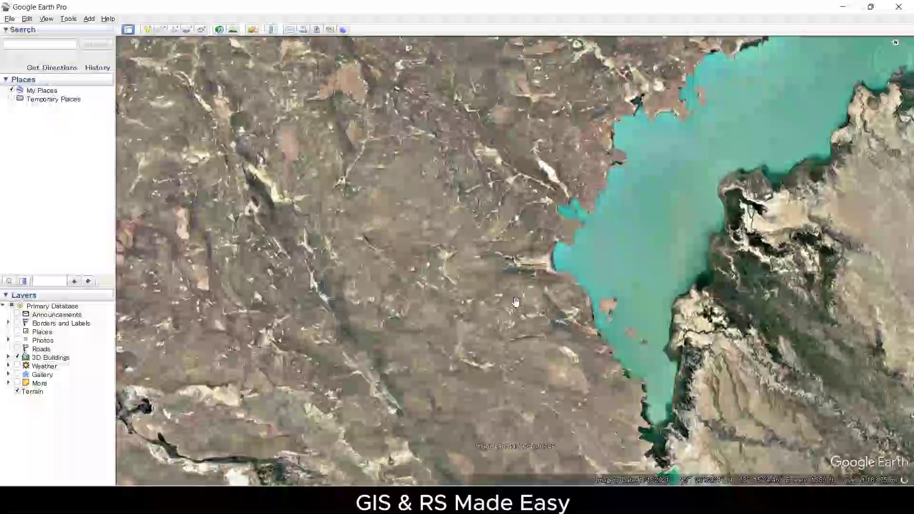
{"action": "scroll", "coordinate": [518, 299], "scroll_direction": "up", "scroll_amount": 1}
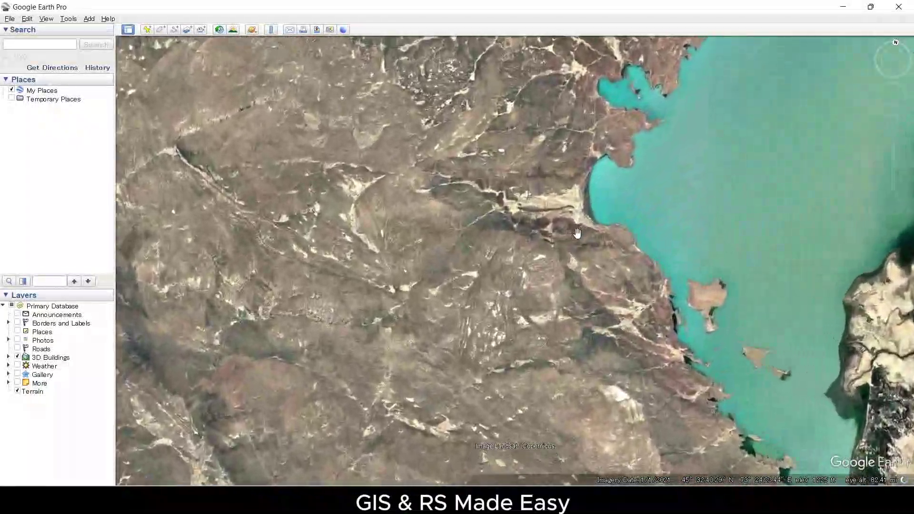
{"action": "scroll", "coordinate": [529, 260], "scroll_direction": "up", "scroll_amount": 1}
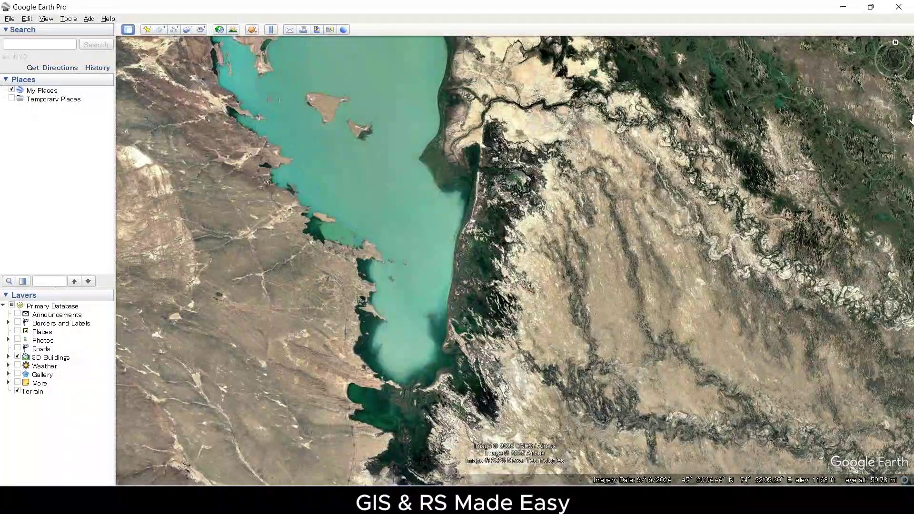
- Reset the compass to north-up and zoom out slightly to frame the lake's western arm
{"action": "left_click", "coordinate": [896, 43]}
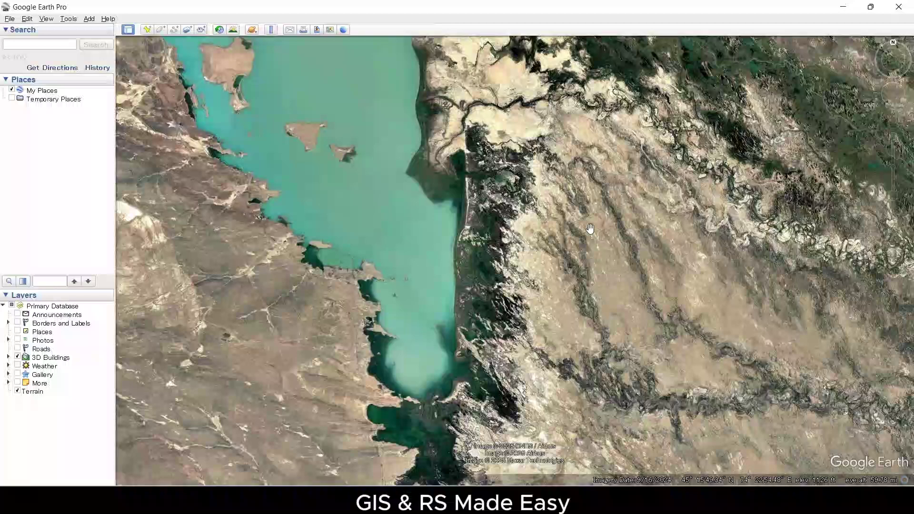
{"action": "scroll", "coordinate": [590, 228], "scroll_direction": "down", "scroll_amount": 2}
{"action": "scroll", "coordinate": [584, 210], "scroll_direction": "down", "scroll_amount": 3}
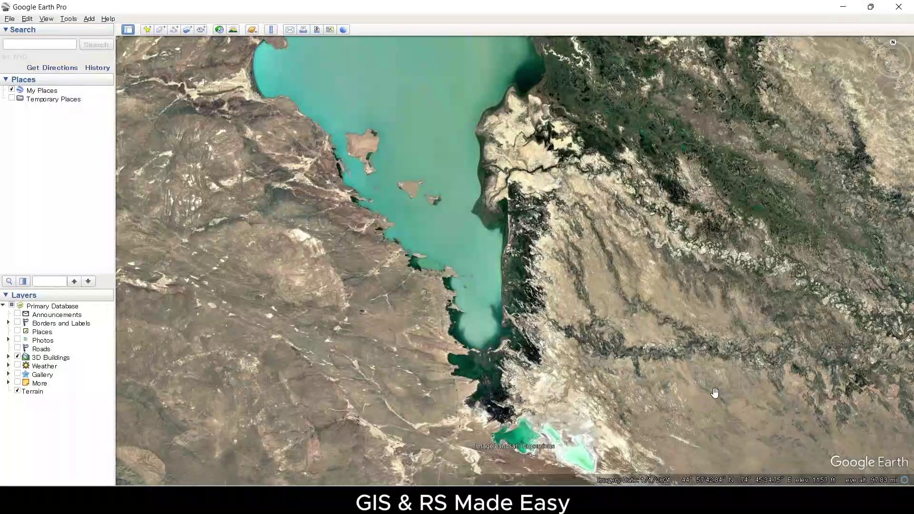
- Place a placemark on the north-west shore named 73° 8'13.54"E 45°36'13.33"N
{"action": "left_click", "coordinate": [147, 30]}
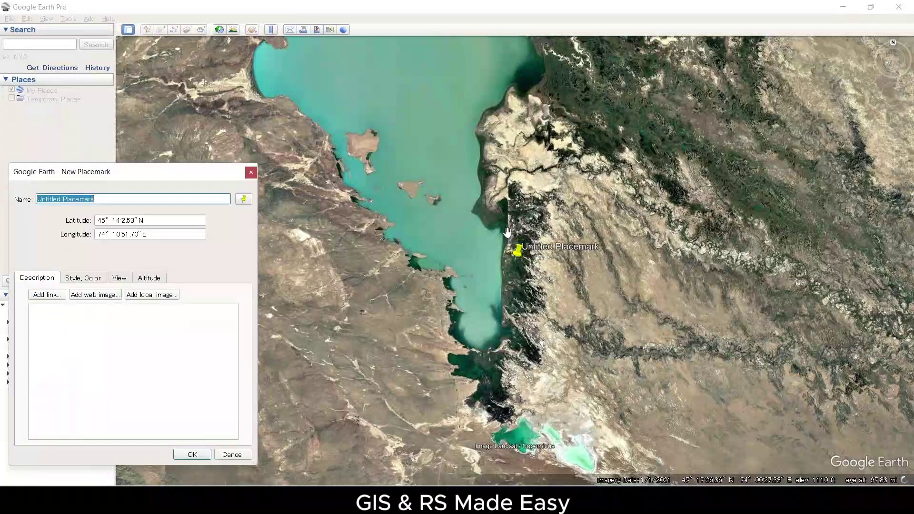
{"action": "left_click_drag", "start_coordinate": [525, 256], "coordinate": [160, 82]}
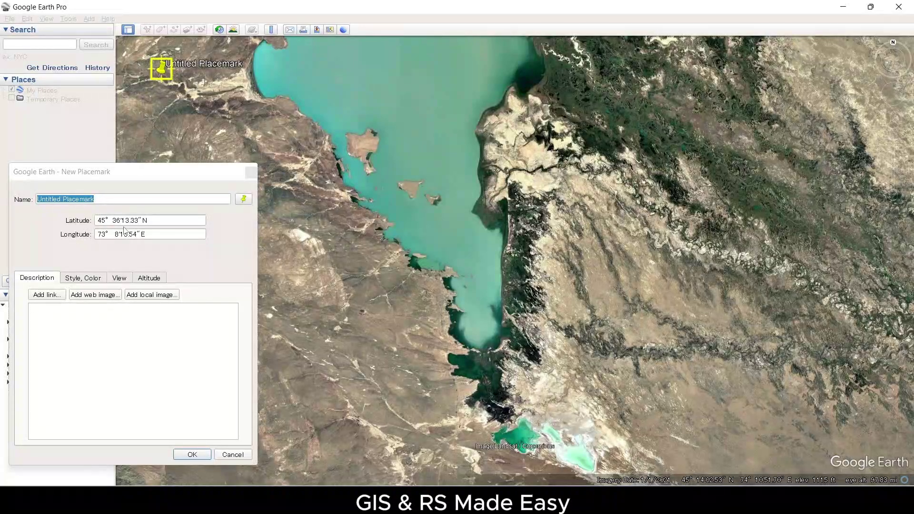
{"action": "left_click_drag", "start_coordinate": [149, 239], "coordinate": [97, 234]}
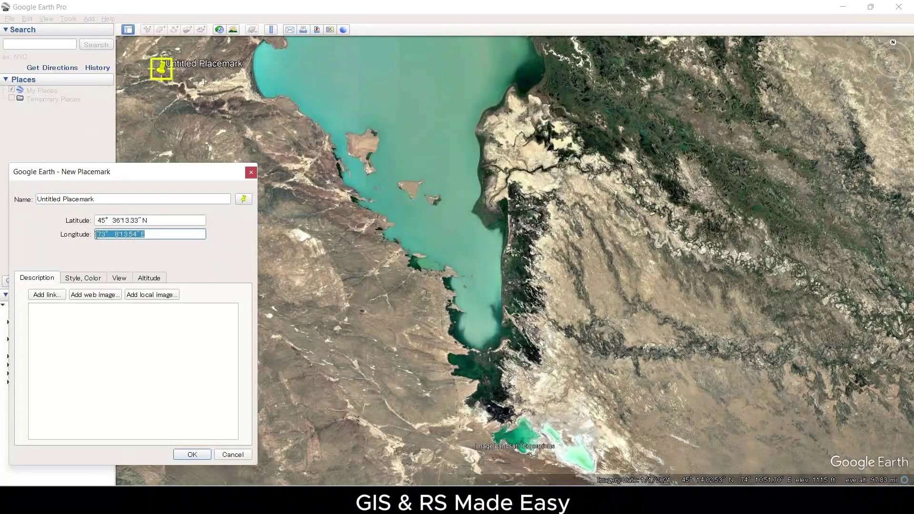
{"action": "left_click_drag", "start_coordinate": [93, 199], "coordinate": [31, 197]}
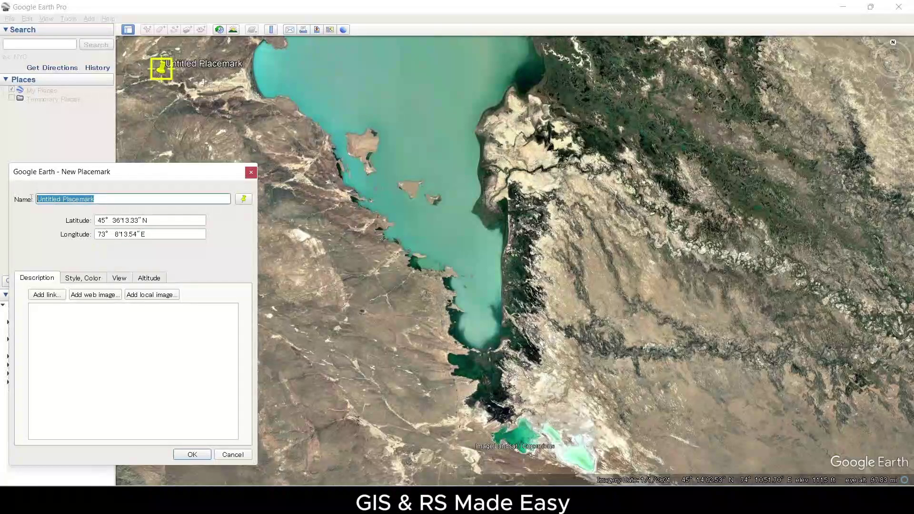
{"action": "type", "text": "73°  8'13.54\"E"}
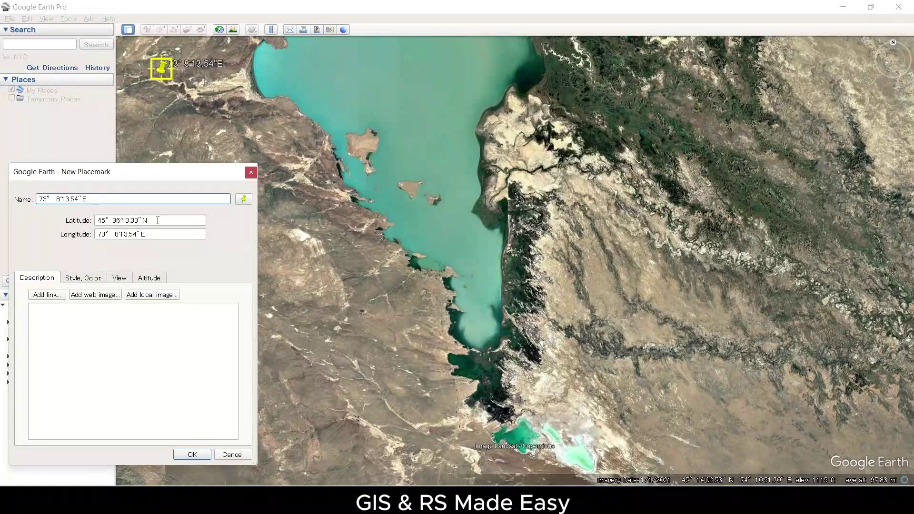
{"action": "left_click_drag", "start_coordinate": [158, 220], "coordinate": [88, 220]}
{"action": "key", "text": "ctrl+c"}
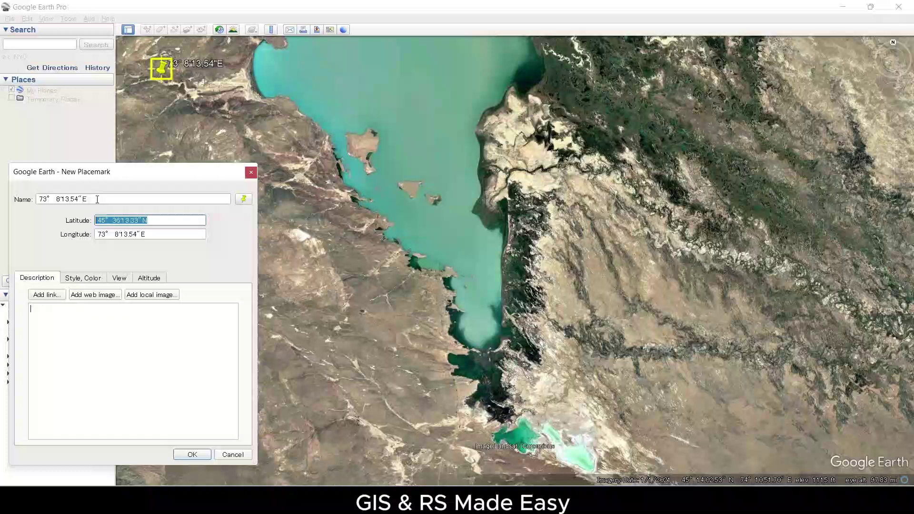
{"action": "left_click", "coordinate": [98, 199]}
{"action": "key", "text": "ctrl+v"}
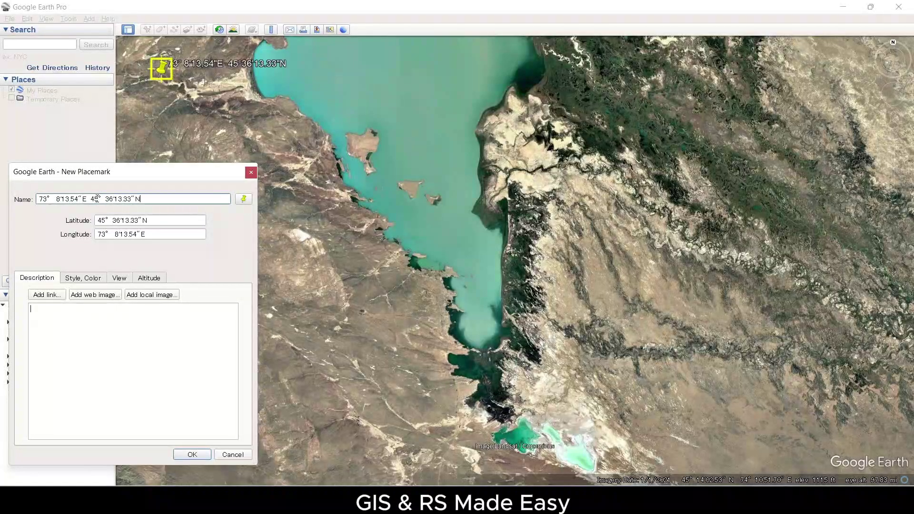
{"action": "left_click", "coordinate": [204, 372]}
{"action": "left_click", "coordinate": [198, 457]}
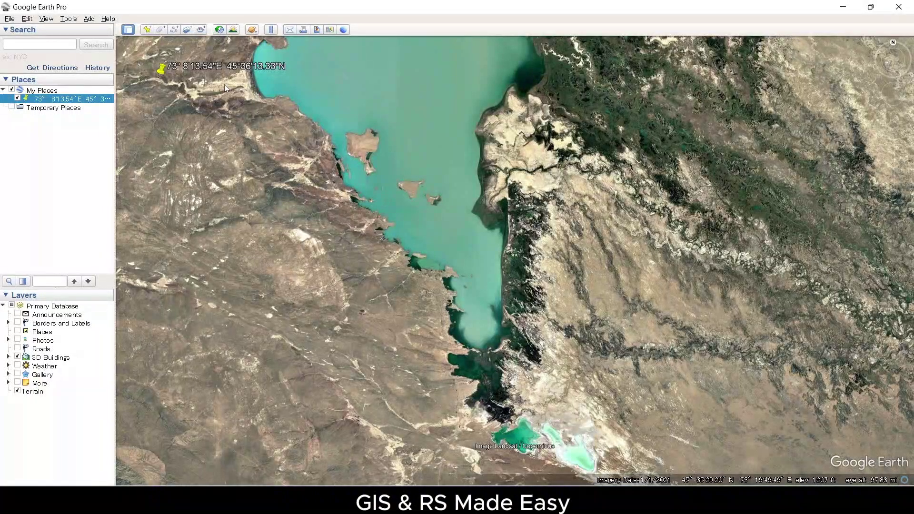
- Add a north-east placemark named with its coordinates 74°51'18.54"E 45°36'49.45"N
{"action": "left_click", "coordinate": [147, 30]}
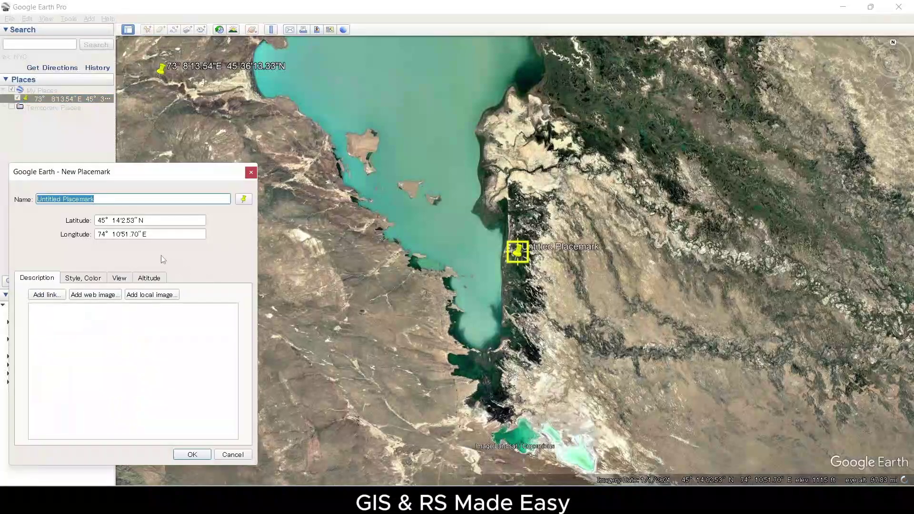
{"action": "left_click_drag", "start_coordinate": [517, 261], "coordinate": [746, 79]}
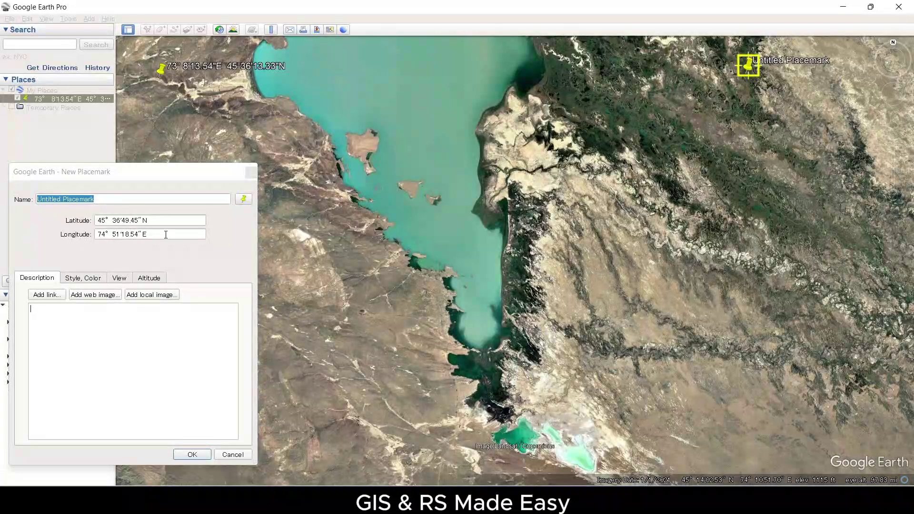
{"action": "left_click_drag", "start_coordinate": [166, 234], "coordinate": [30, 200]}
{"action": "type", "text": "74° 51'18.54\"E"}
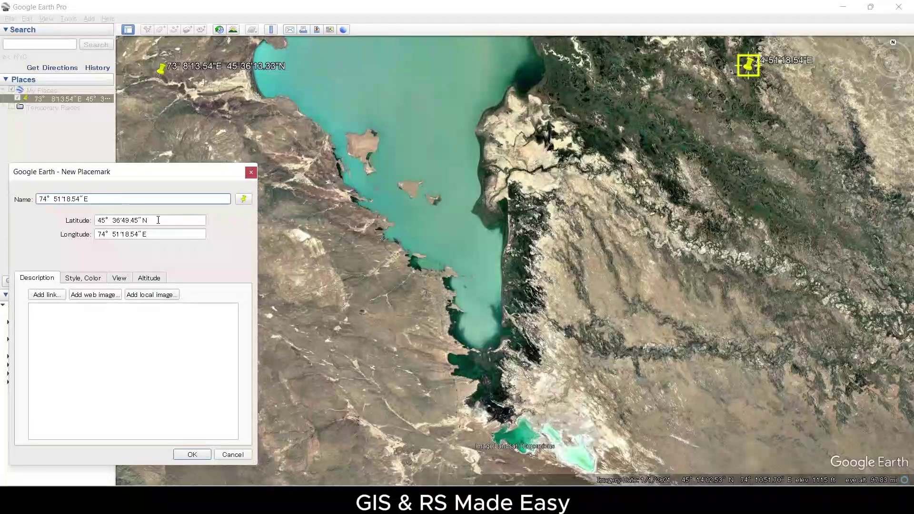
{"action": "left_click_drag", "start_coordinate": [158, 220], "coordinate": [72, 211]}
{"action": "key", "text": "ctrl+c"}
{"action": "left_click", "coordinate": [129, 199]}
{"action": "key", "text": "ctrl+v"}
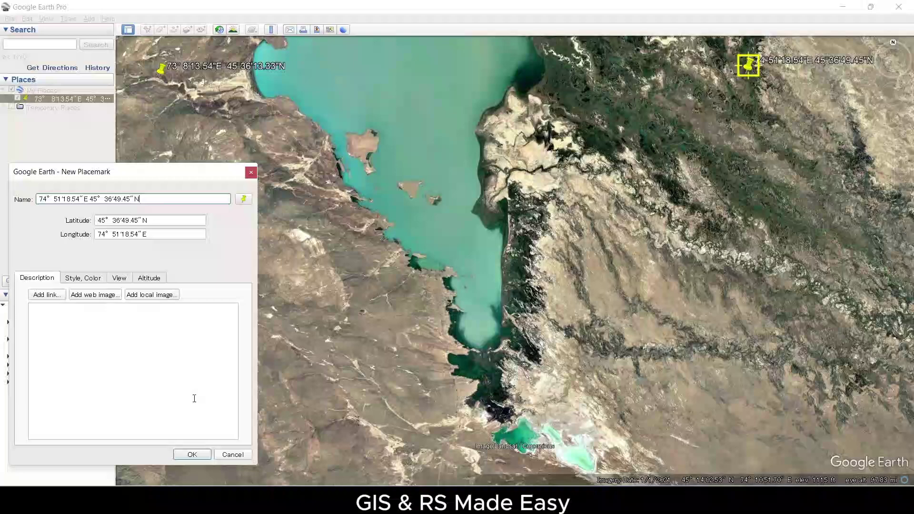
{"action": "left_click", "coordinate": [192, 454]}
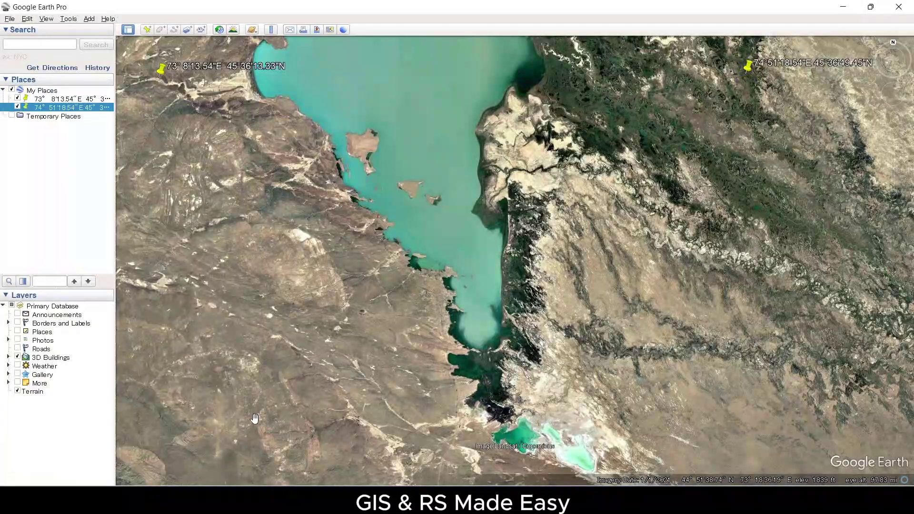
- Add a south-east placemark named with its coordinates 74°54'56.53"E 44°49'24.23"N
{"action": "left_click", "coordinate": [148, 31]}
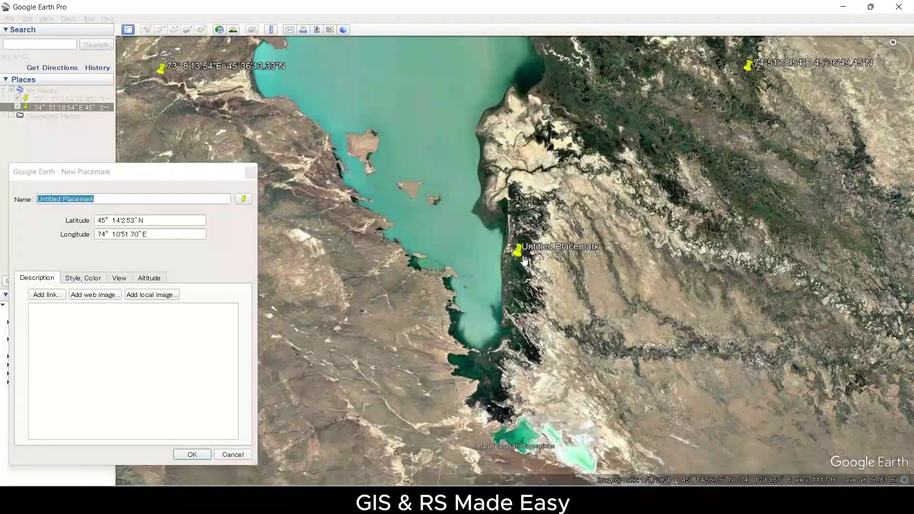
{"action": "left_click_drag", "start_coordinate": [524, 259], "coordinate": [771, 464]}
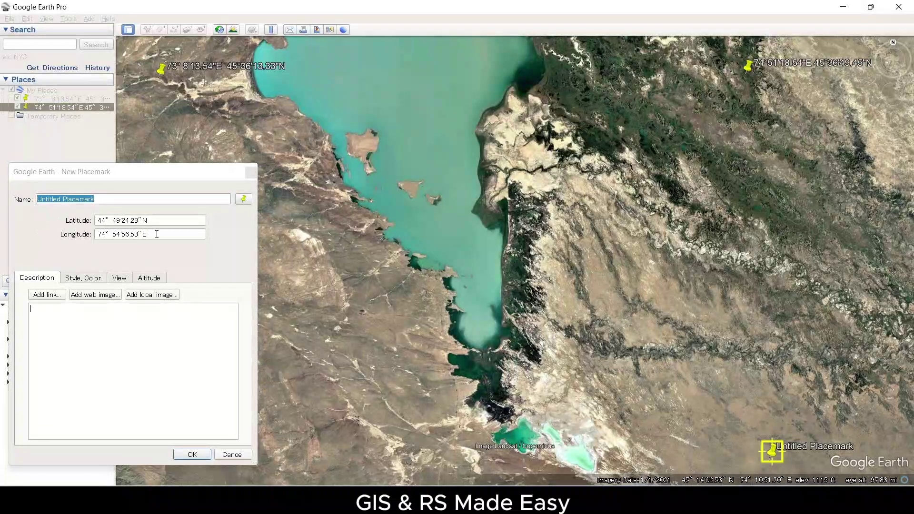
{"action": "left_click_drag", "start_coordinate": [156, 235], "coordinate": [57, 229]}
{"action": "key", "text": "ctrl+c"}
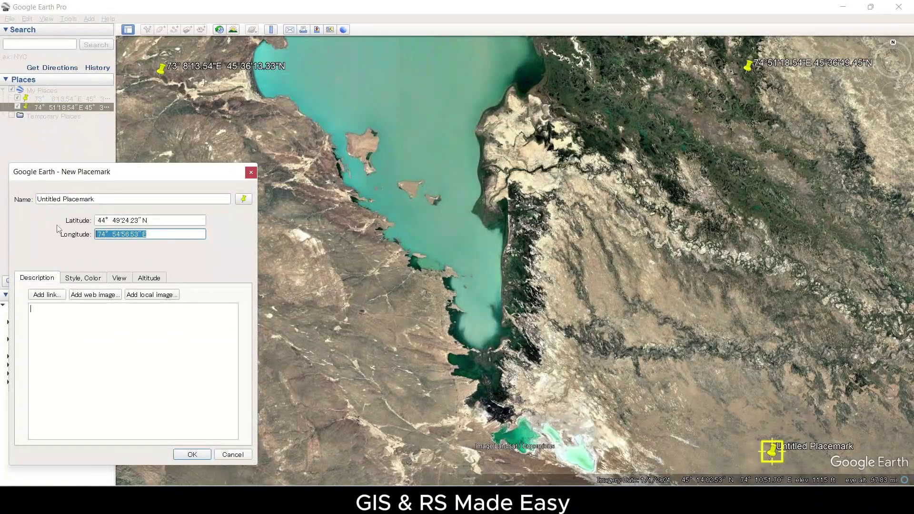
{"action": "left_click_drag", "start_coordinate": [95, 199], "coordinate": [20, 202]}
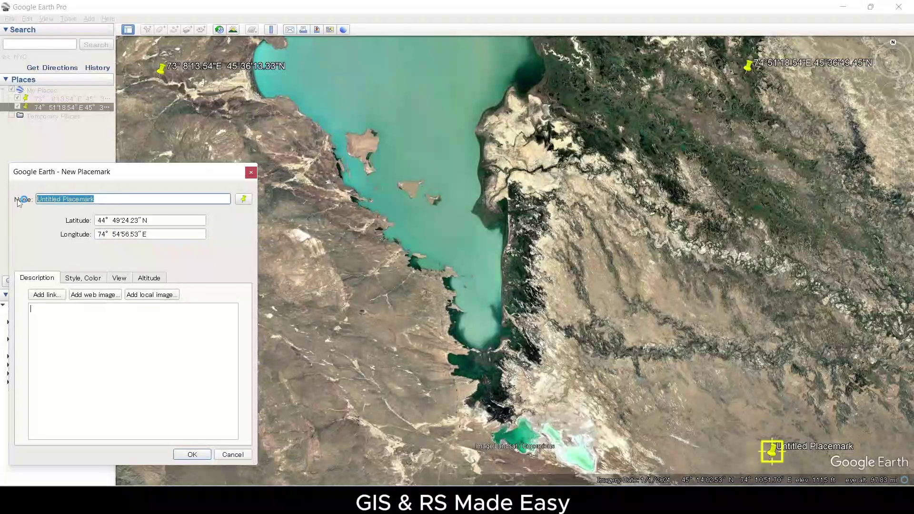
{"action": "key", "text": "ctrl+v"}
{"action": "left_click_drag", "start_coordinate": [176, 222], "coordinate": [60, 223]}
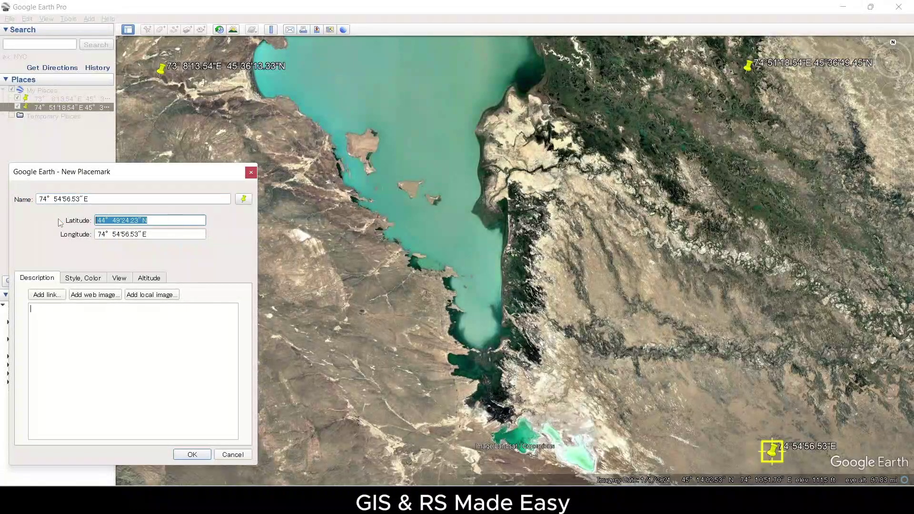
{"action": "key", "text": "ctrl+c"}
{"action": "left_click", "coordinate": [100, 199]}
{"action": "key", "text": "ctrl+v"}
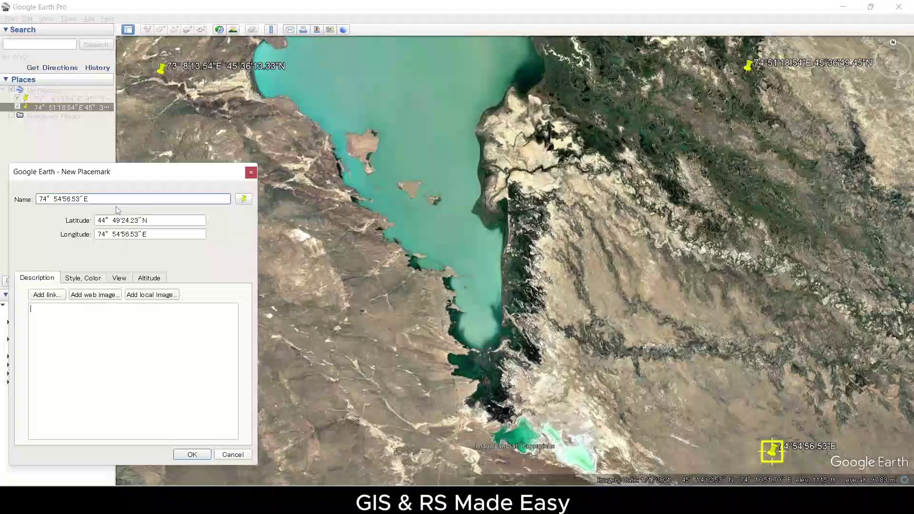
{"action": "left_click", "coordinate": [201, 454]}
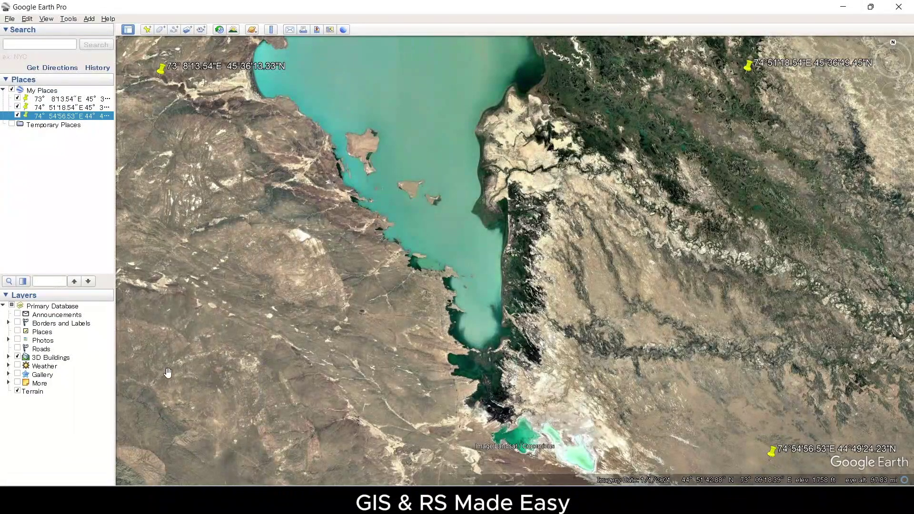
- Drop a placemark at the lake's south-west corner named 73° 6'43.16"E 44°48'17.52"N
{"action": "left_click", "coordinate": [147, 30]}
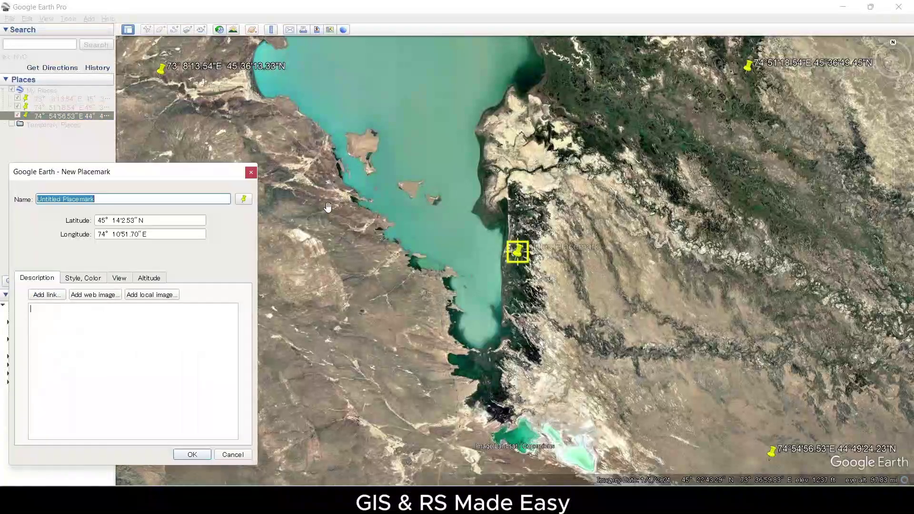
{"action": "left_click_drag", "start_coordinate": [138, 172], "coordinate": [729, 150]}
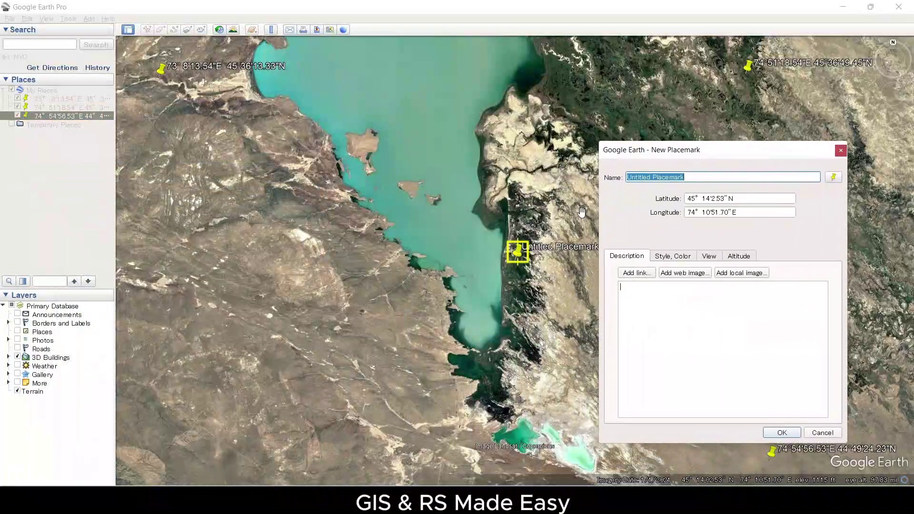
{"action": "left_click_drag", "start_coordinate": [515, 254], "coordinate": [146, 473]}
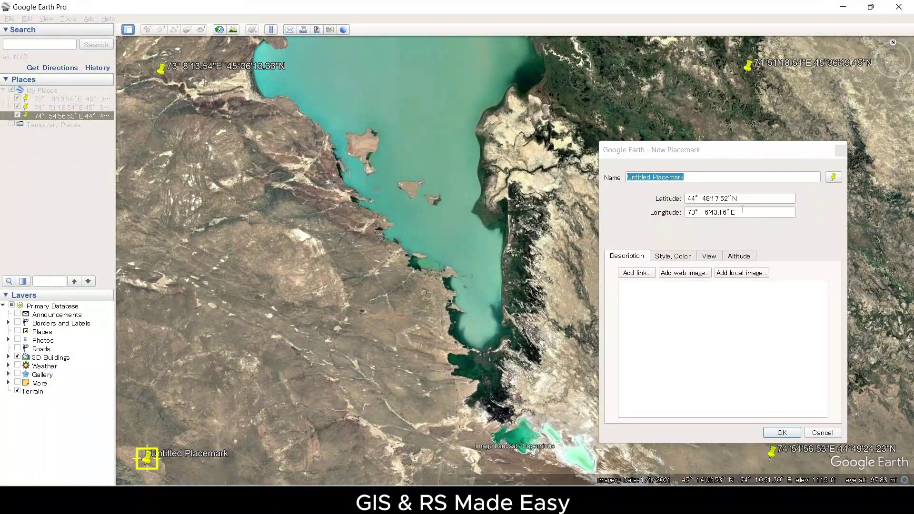
{"action": "left_click_drag", "start_coordinate": [743, 210], "coordinate": [649, 213]}
{"action": "left_click_drag", "start_coordinate": [719, 179], "coordinate": [619, 180]}
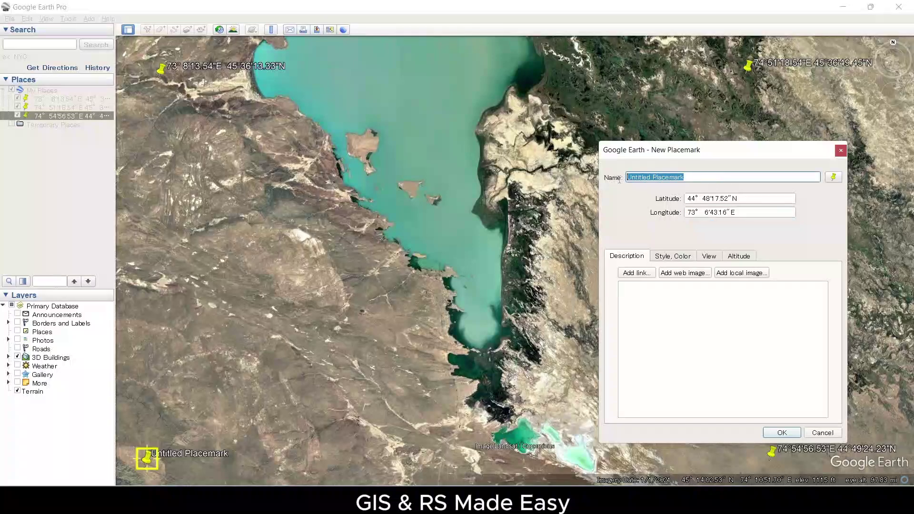
{"action": "key", "text": "ctrl+v"}
{"action": "left_click_drag", "start_coordinate": [747, 197], "coordinate": [638, 204]}
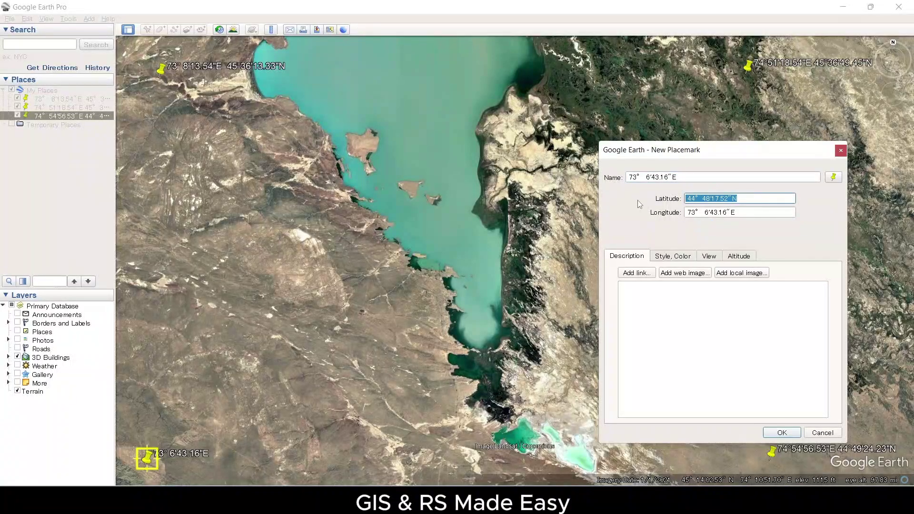
{"action": "left_click", "coordinate": [701, 177]}
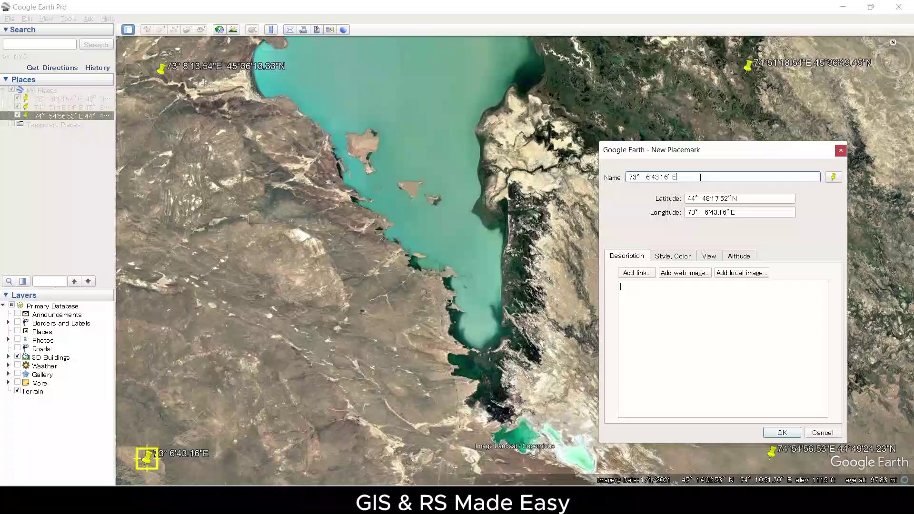
{"action": "key", "text": "ctrl+v"}
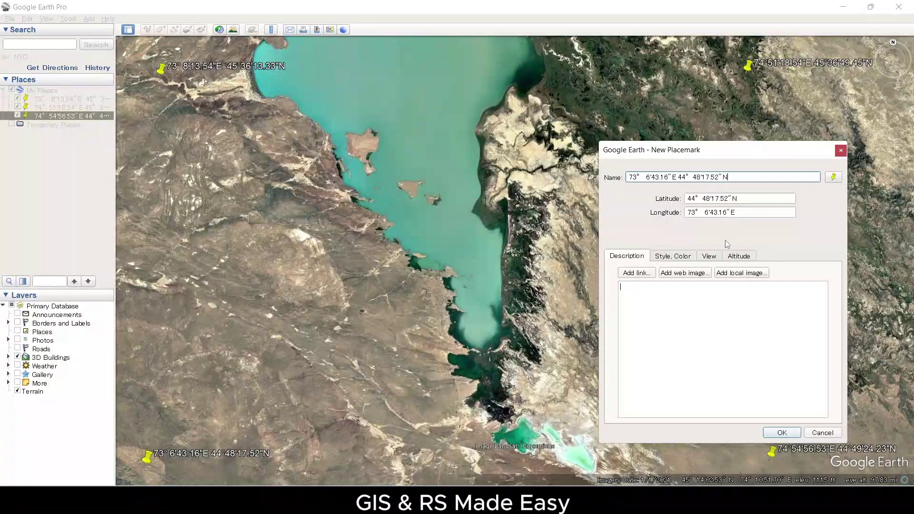
{"action": "left_click", "coordinate": [782, 432]}
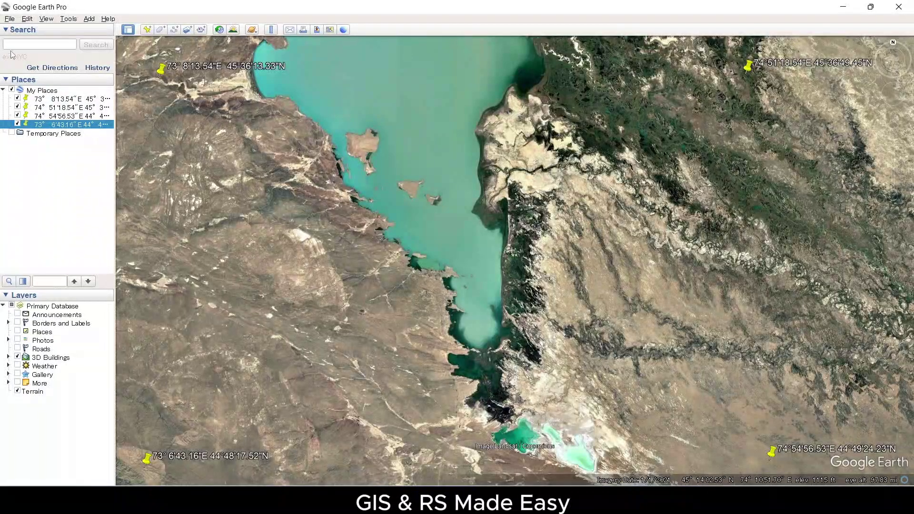
- Start a File > Save > Save Image export and toggle title, legend, scale, compass and HTML area
{"action": "left_click", "coordinate": [8, 19]}
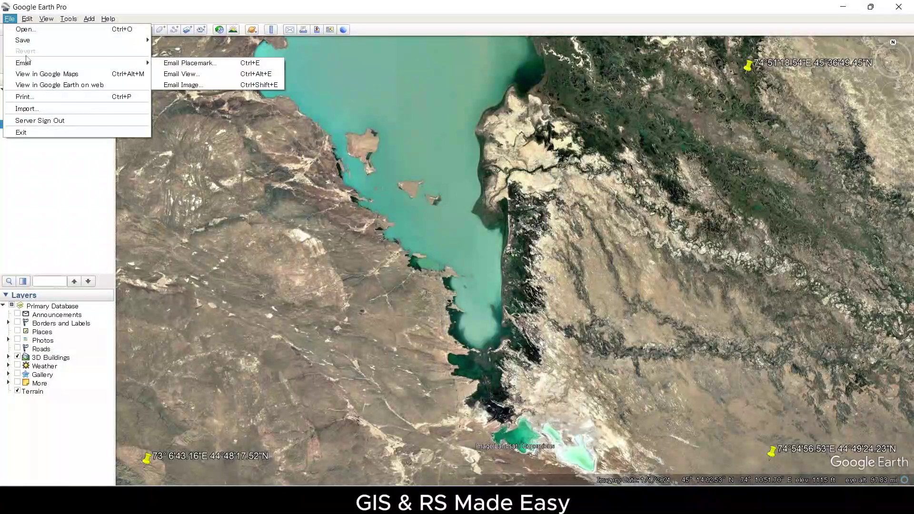
{"action": "mouse_move", "coordinate": [51, 41]}
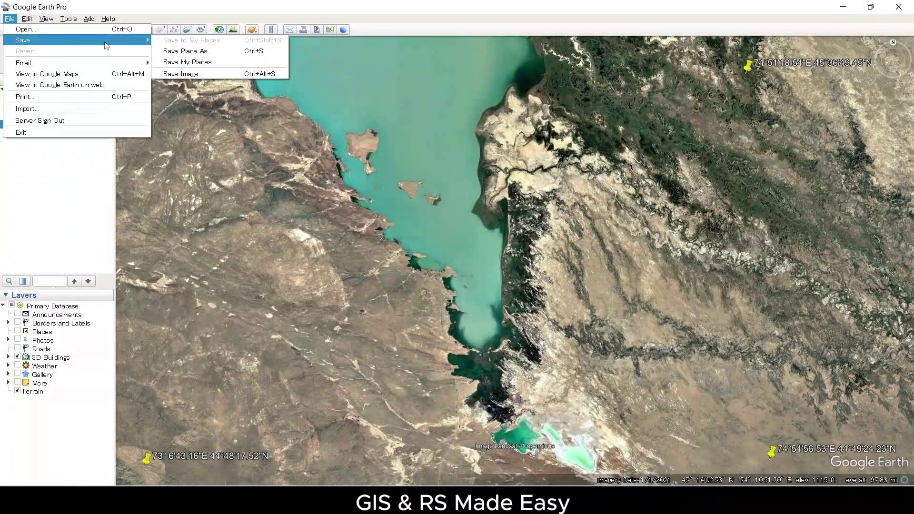
{"action": "left_click", "coordinate": [195, 77]}
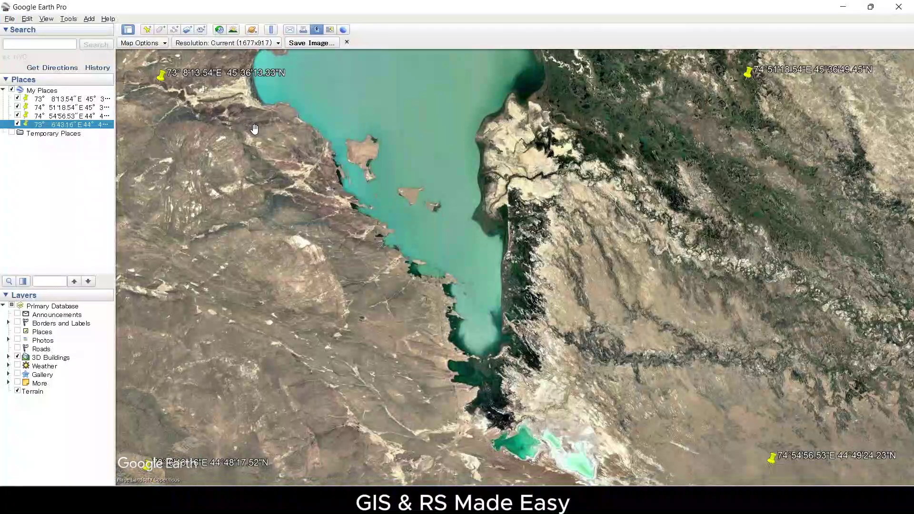
{"action": "left_click", "coordinate": [151, 46]}
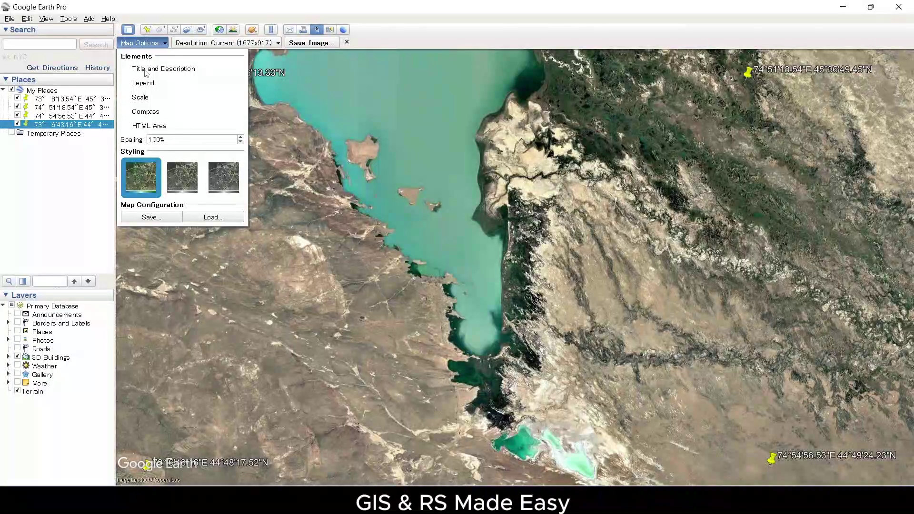
{"action": "left_click", "coordinate": [145, 73]}
{"action": "left_click", "coordinate": [148, 83]}
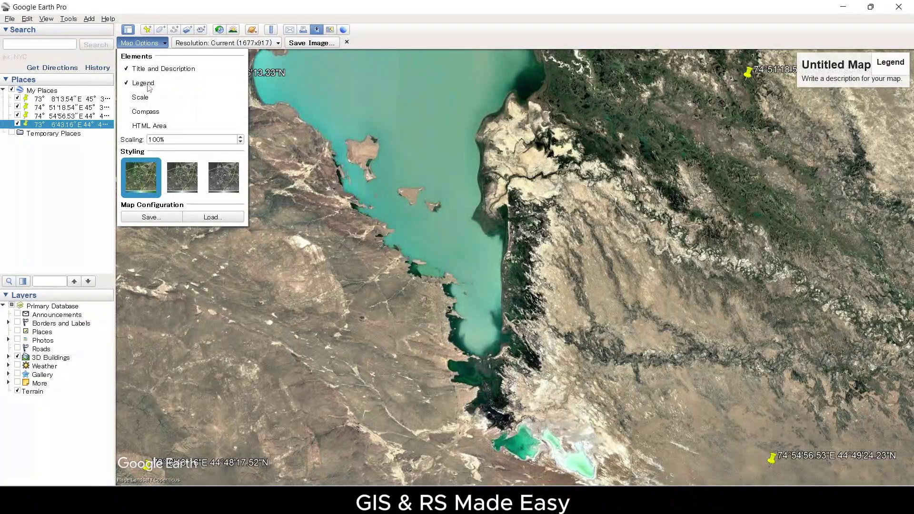
{"action": "left_click", "coordinate": [148, 99]}
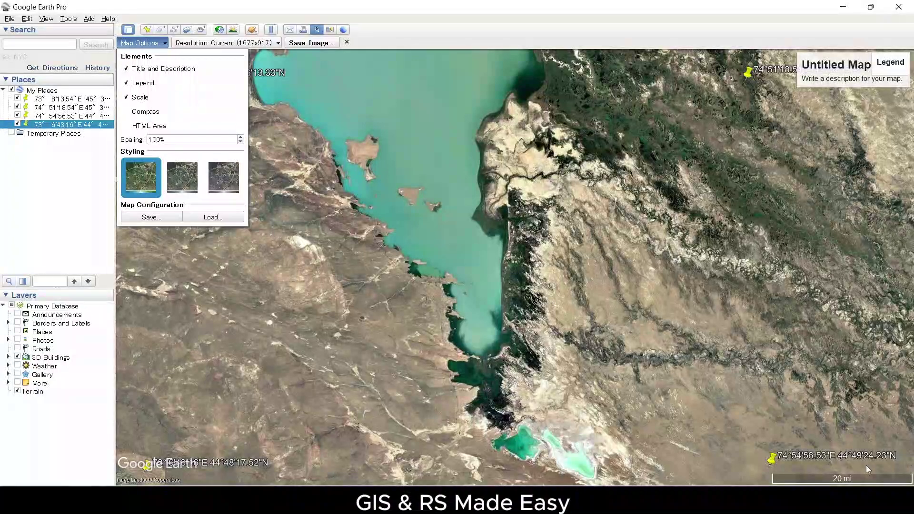
{"action": "left_click", "coordinate": [147, 113]}
{"action": "left_click", "coordinate": [145, 127]}
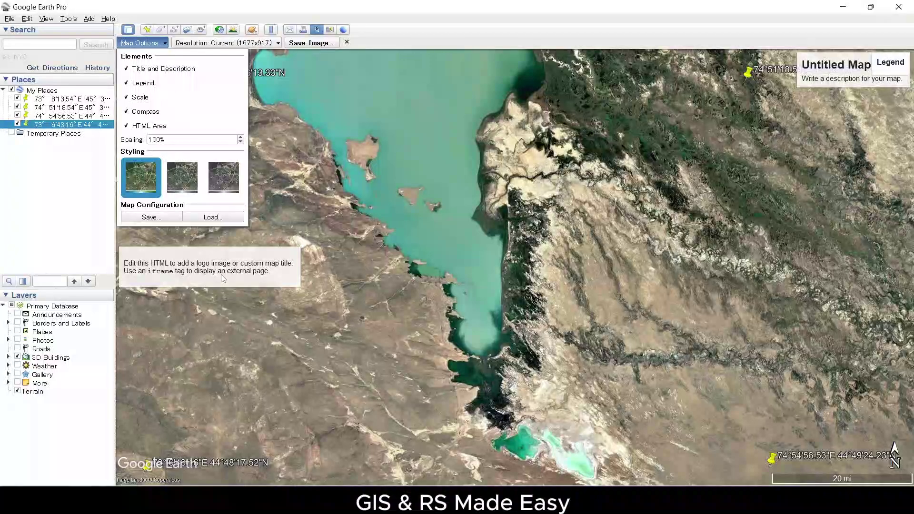
- Turn off title, legend, scale, compass and HTML area, and set resolution to Maximum (8192x4479)
{"action": "left_click", "coordinate": [132, 127]}
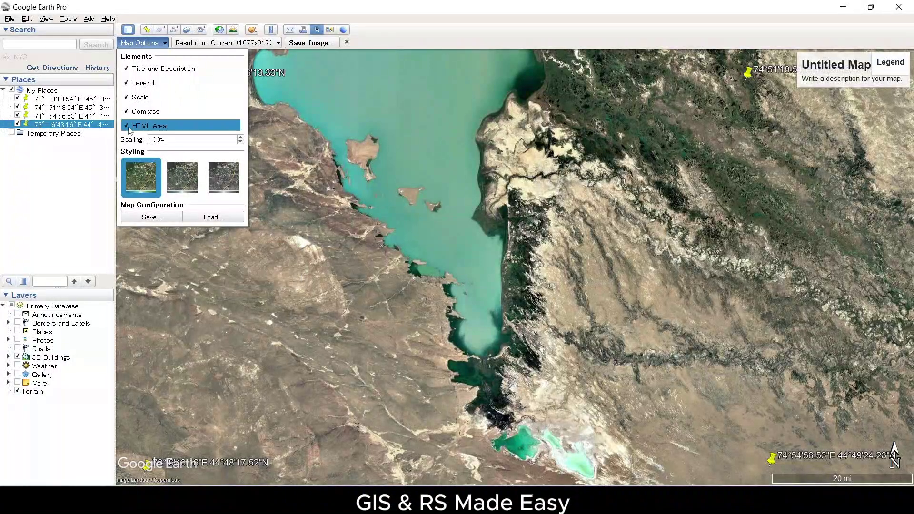
{"action": "left_click", "coordinate": [130, 114]}
{"action": "left_click", "coordinate": [127, 98]}
{"action": "left_click", "coordinate": [127, 84]}
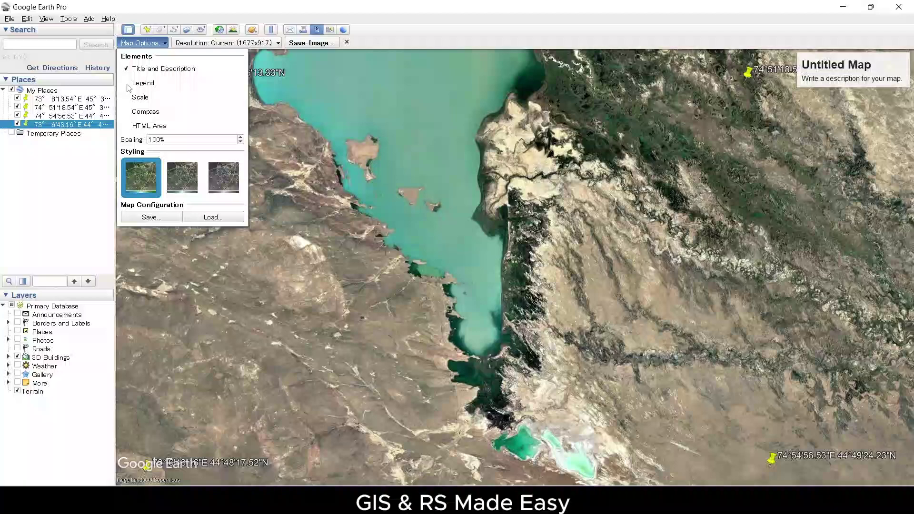
{"action": "left_click", "coordinate": [126, 69]}
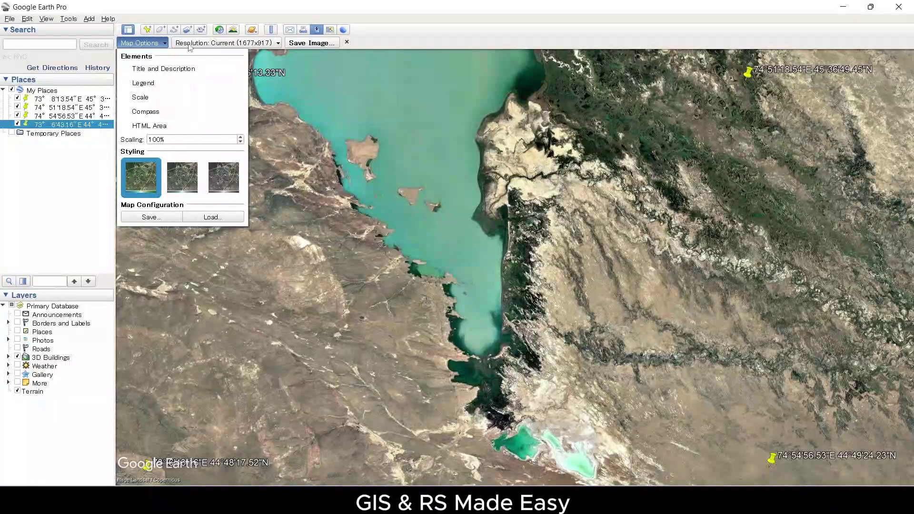
{"action": "left_click", "coordinate": [189, 46]}
{"action": "left_click", "coordinate": [189, 45]}
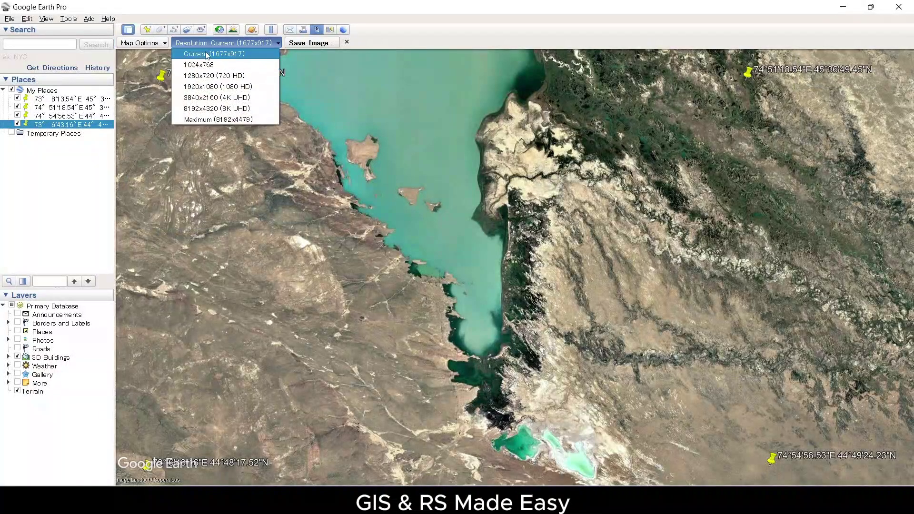
{"action": "left_click", "coordinate": [220, 120]}
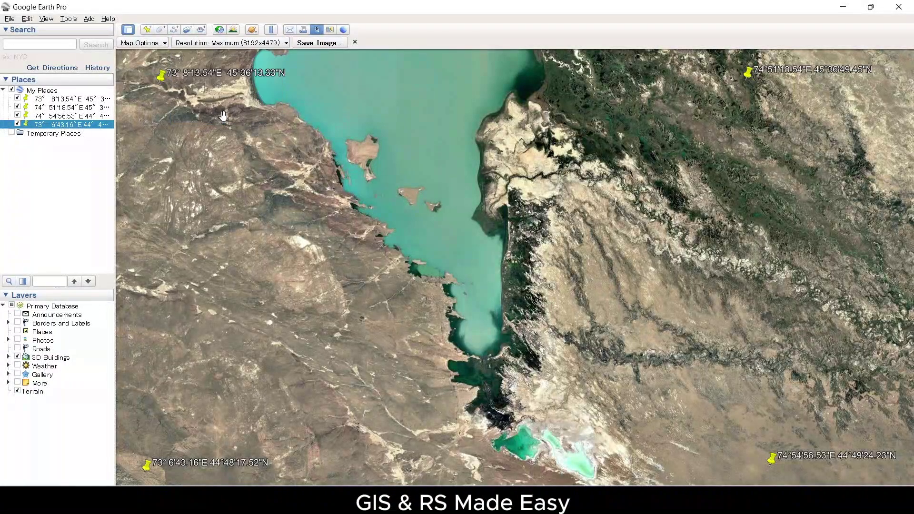
- Save the image as JPEG named 'image_googelle_earth' in the Satellite image folder
{"action": "left_click", "coordinate": [305, 43]}
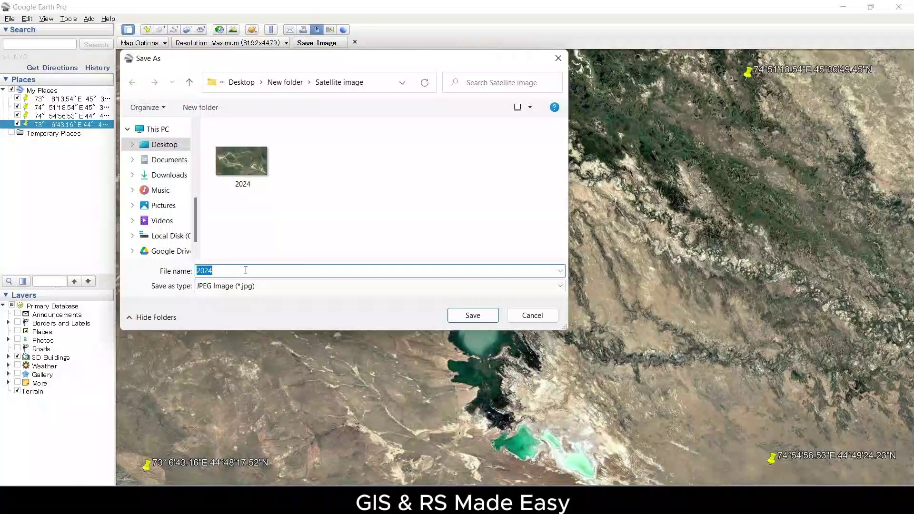
{"action": "type", "text": "image"}
{"action": "type", "text": "_googel"}
{"action": "type", "text": "le"}
{"action": "type", "text": "_earth"}
{"action": "left_click", "coordinate": [467, 317]}
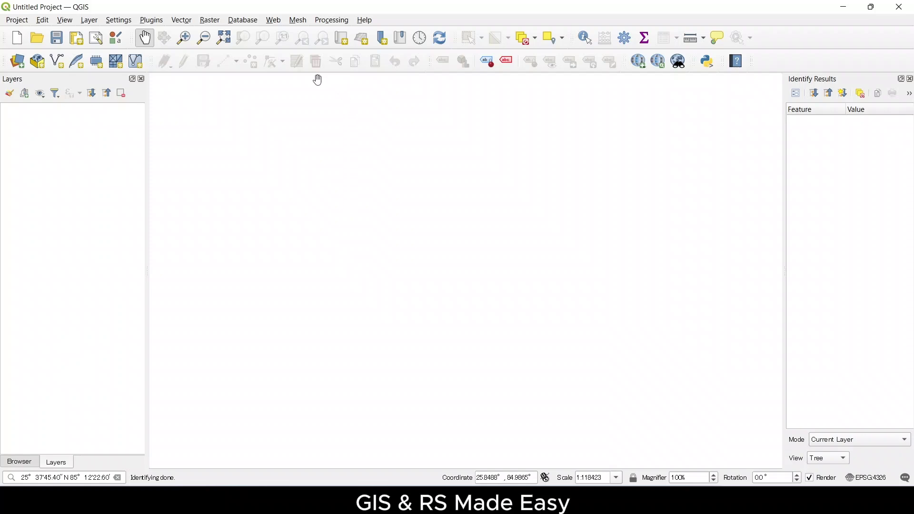
- Add Google Satellite via Web > QuickMapServices > Google, then zoom in on the map
{"action": "left_click", "coordinate": [274, 21]}
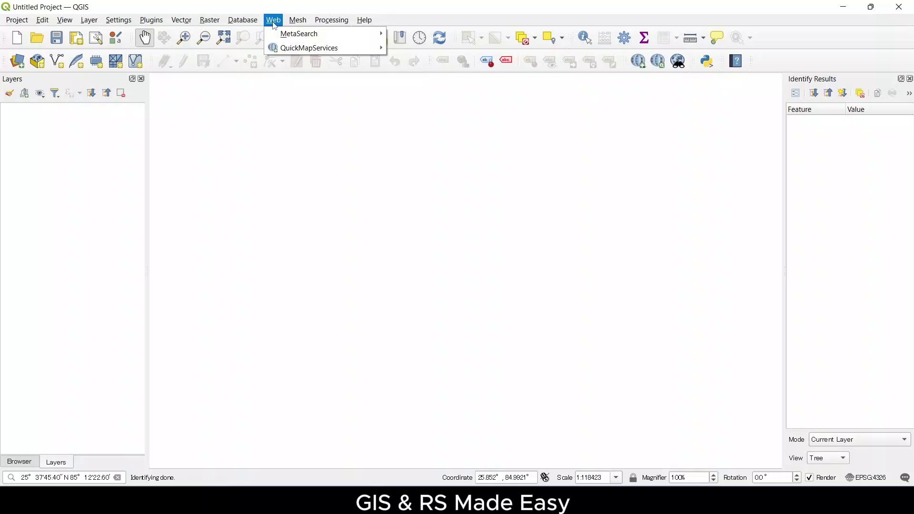
{"action": "mouse_move", "coordinate": [289, 51]}
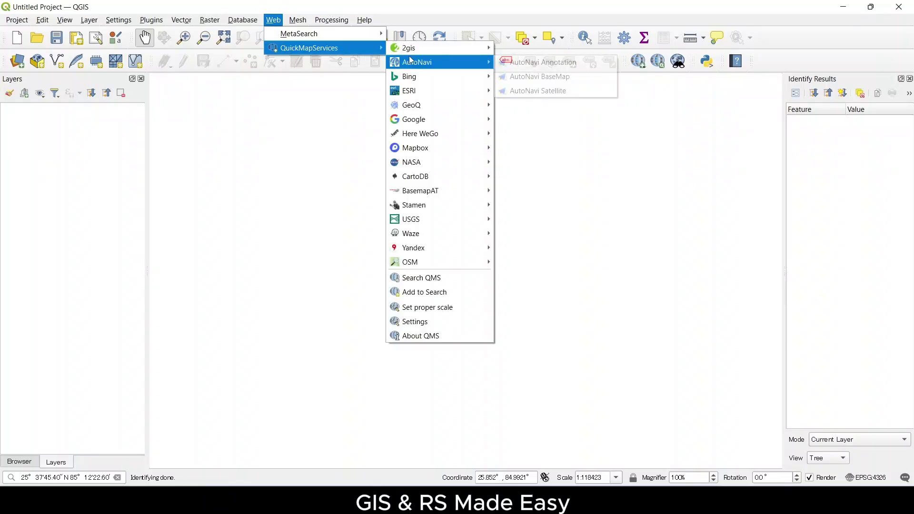
{"action": "mouse_move", "coordinate": [418, 91]}
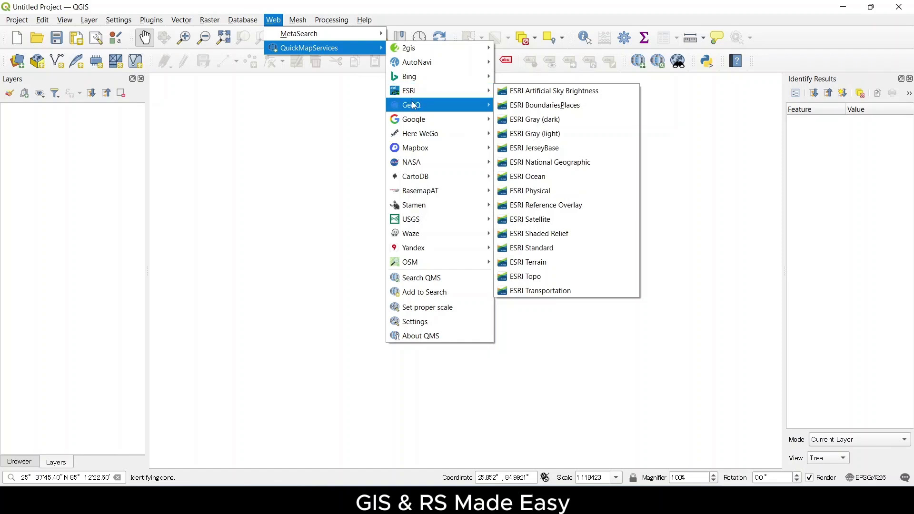
{"action": "mouse_move", "coordinate": [425, 152]}
{"action": "mouse_move", "coordinate": [425, 170]}
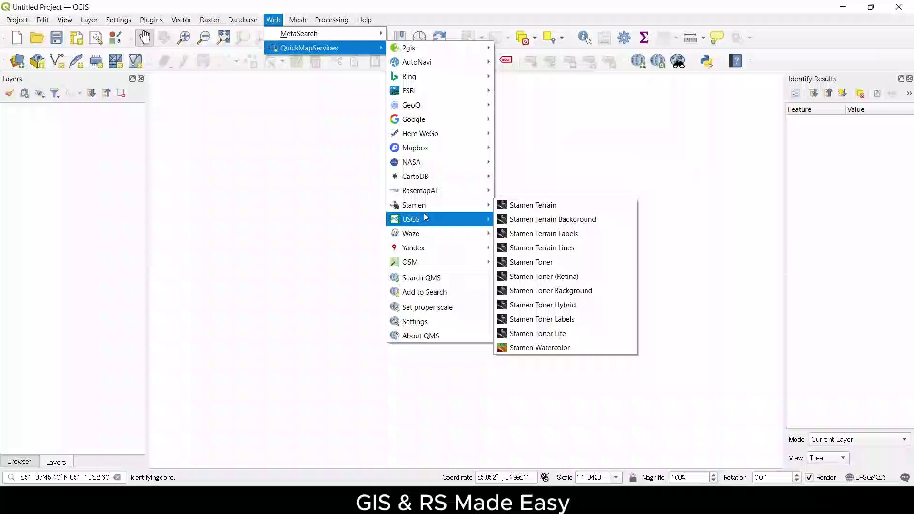
{"action": "mouse_move", "coordinate": [425, 218]}
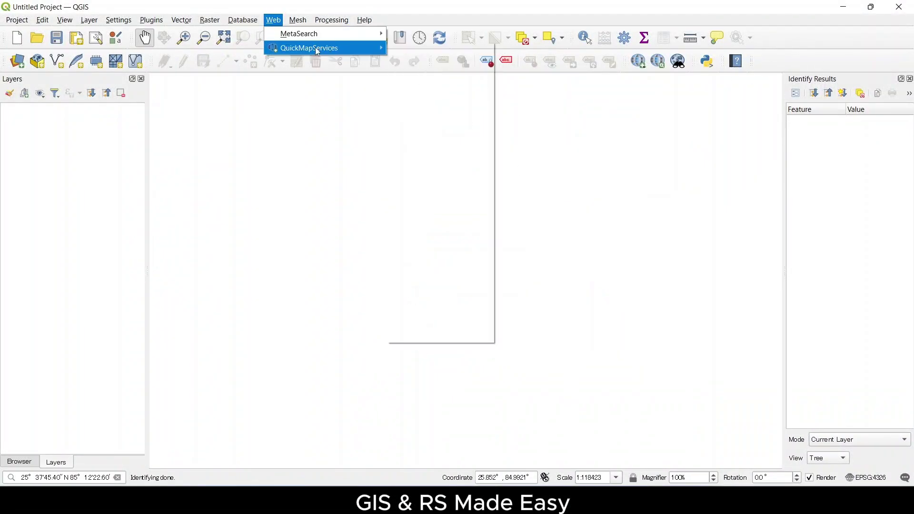
{"action": "mouse_move", "coordinate": [469, 248]}
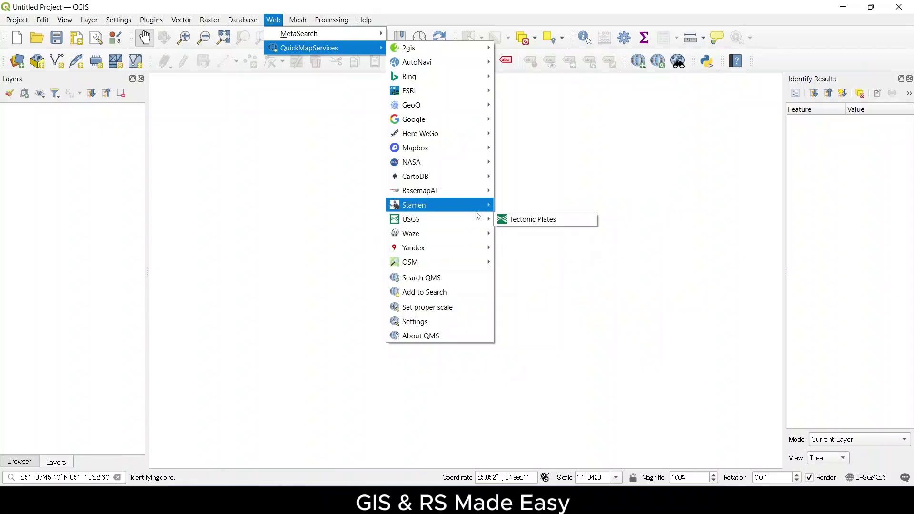
{"action": "mouse_move", "coordinate": [486, 121]}
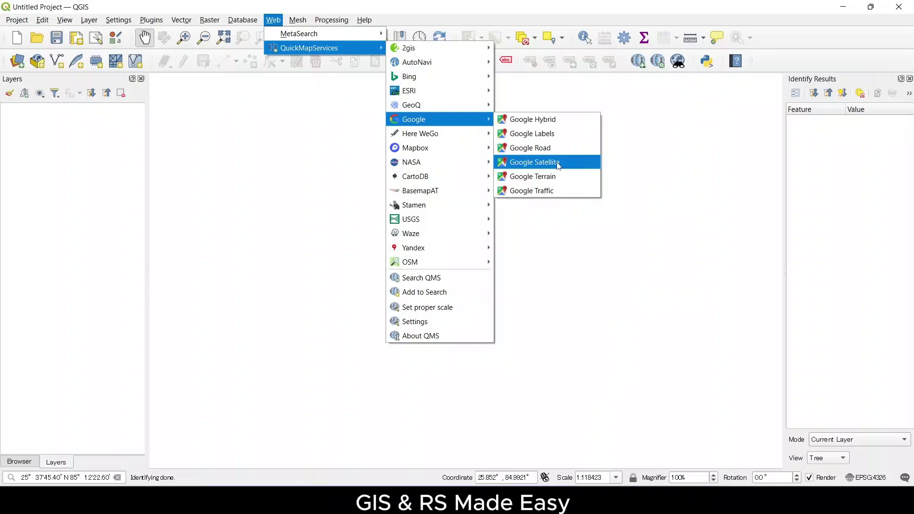
{"action": "left_click", "coordinate": [536, 162]}
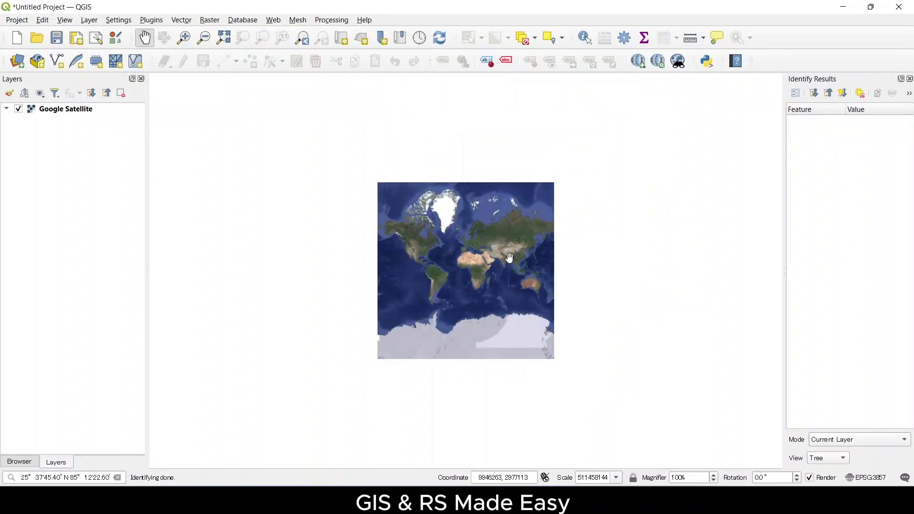
{"action": "scroll", "coordinate": [506, 258], "scroll_direction": "up", "scroll_amount": 2}
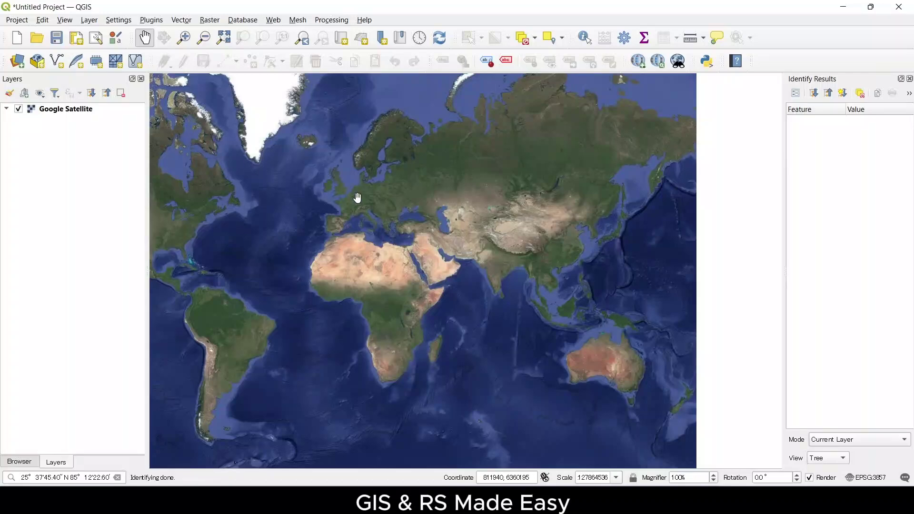
- Drag image_google_earth from the Satellite image folder onto the QGIS canvas as a new layer
{"action": "left_click", "coordinate": [871, 9]}
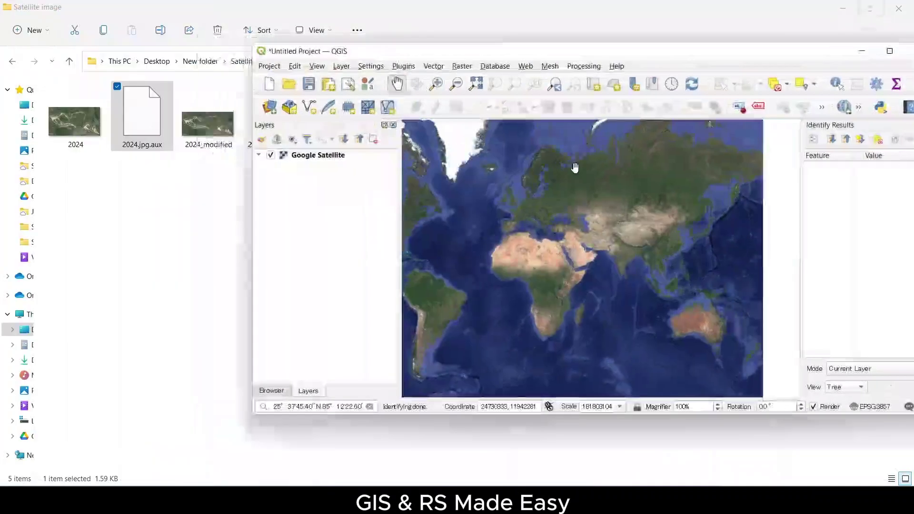
{"action": "left_click_drag", "start_coordinate": [414, 63], "coordinate": [576, 110]}
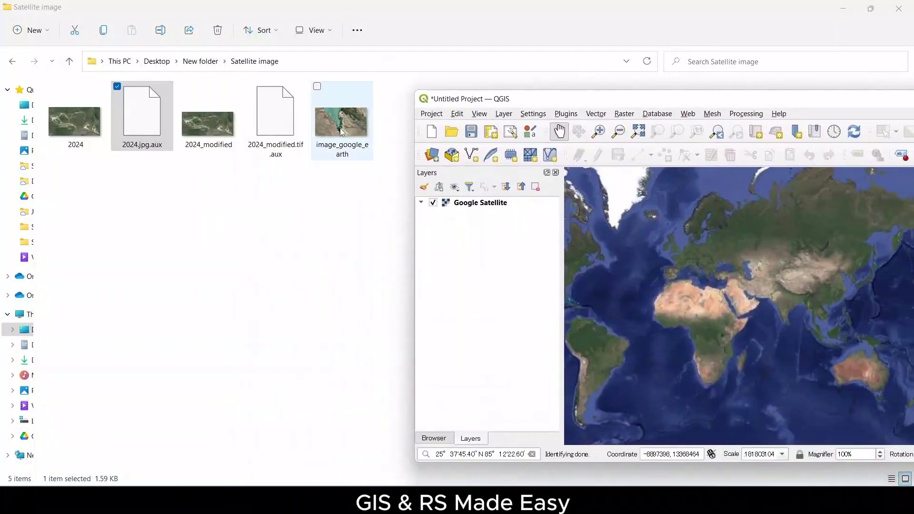
{"action": "left_click_drag", "start_coordinate": [342, 132], "coordinate": [710, 328]}
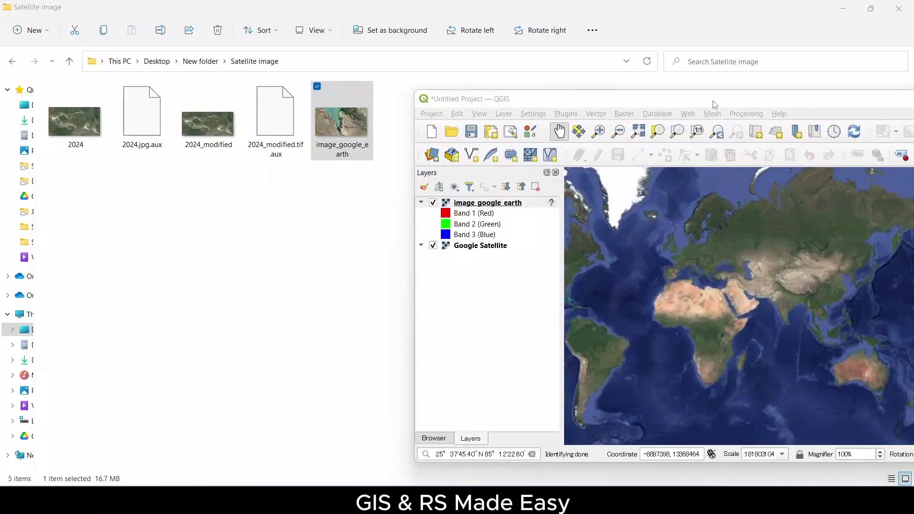
{"action": "left_click_drag", "start_coordinate": [712, 102], "coordinate": [490, 78]}
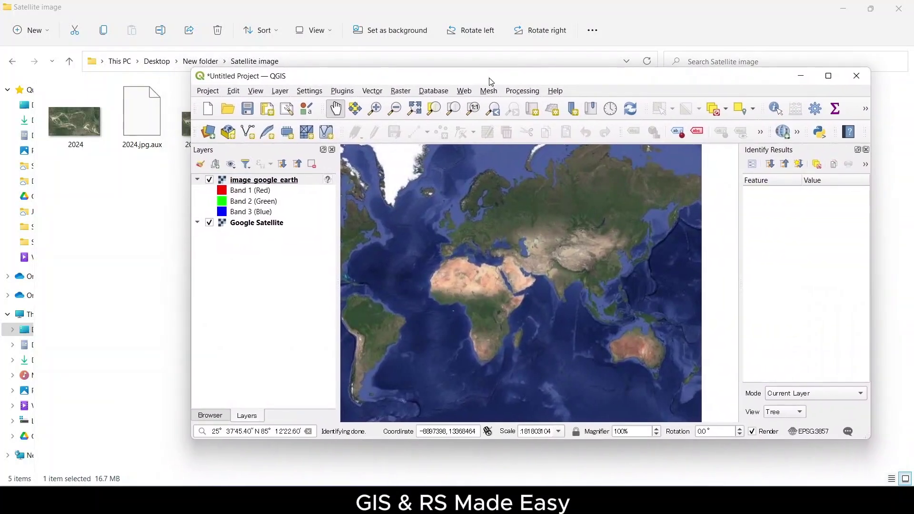
{"action": "double_click", "coordinate": [489, 78]}
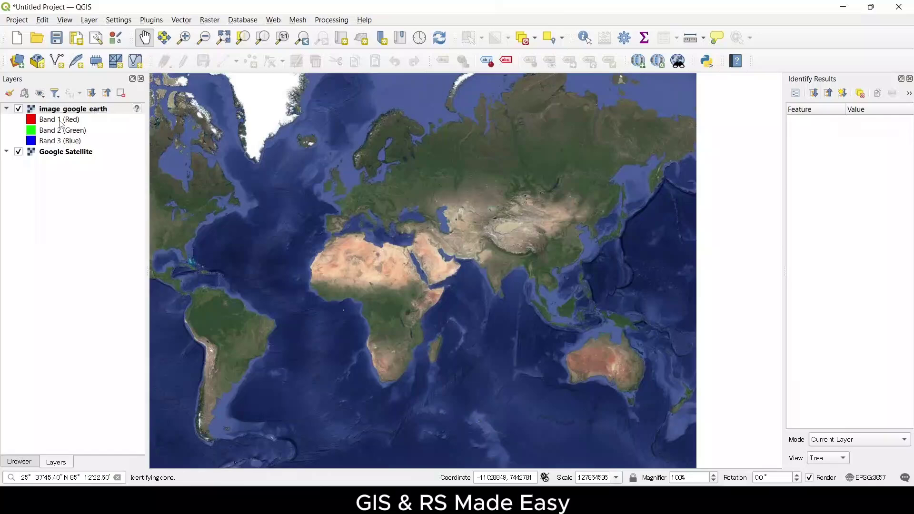
- Zoom the map to the extent of the image_google_earth layer
{"action": "right_click", "coordinate": [85, 109]}
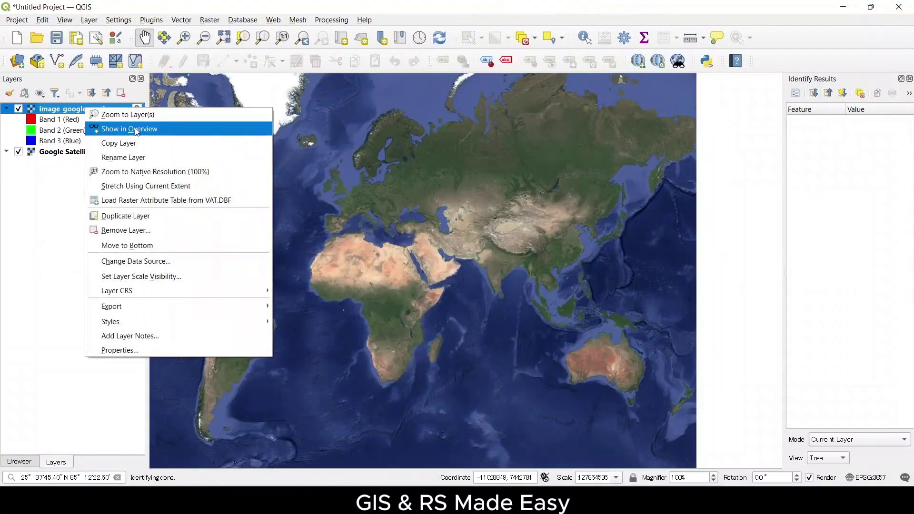
{"action": "left_click", "coordinate": [143, 115]}
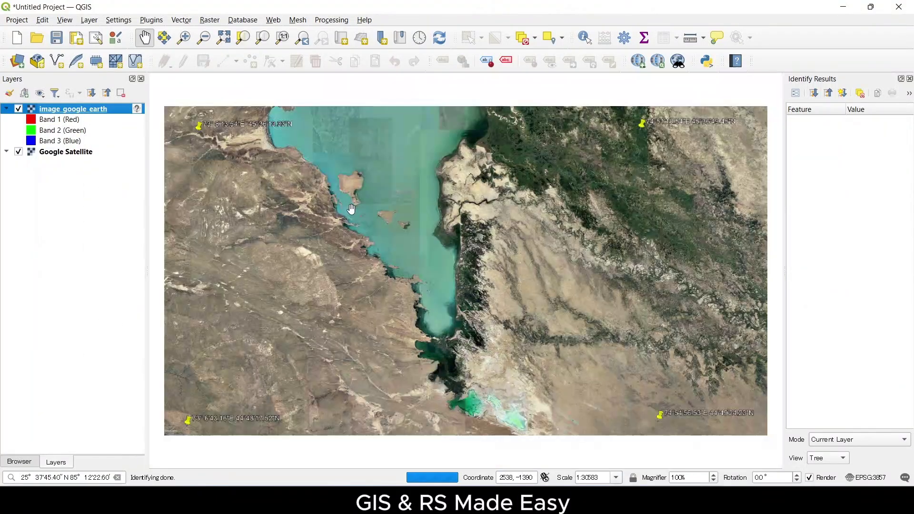
{"action": "scroll", "coordinate": [461, 218], "scroll_direction": "down", "scroll_amount": 1}
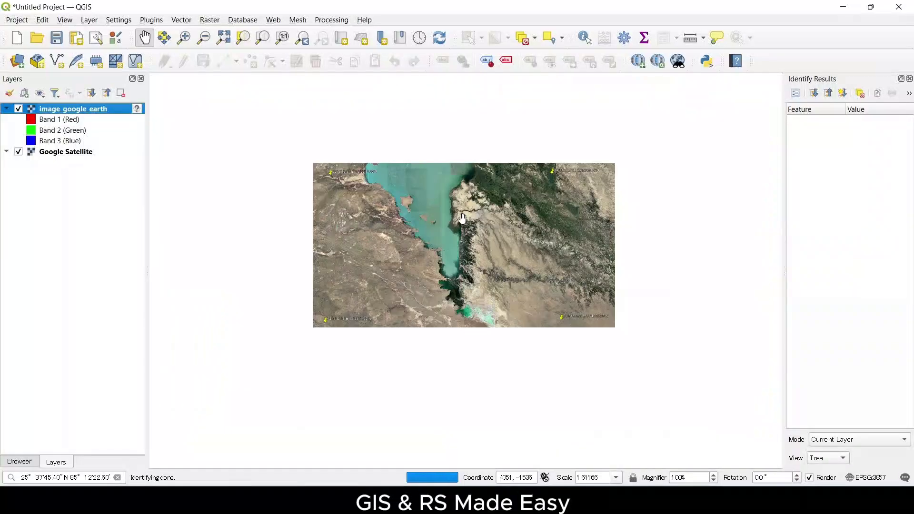
{"action": "scroll", "coordinate": [517, 182], "scroll_direction": "up", "scroll_amount": 1}
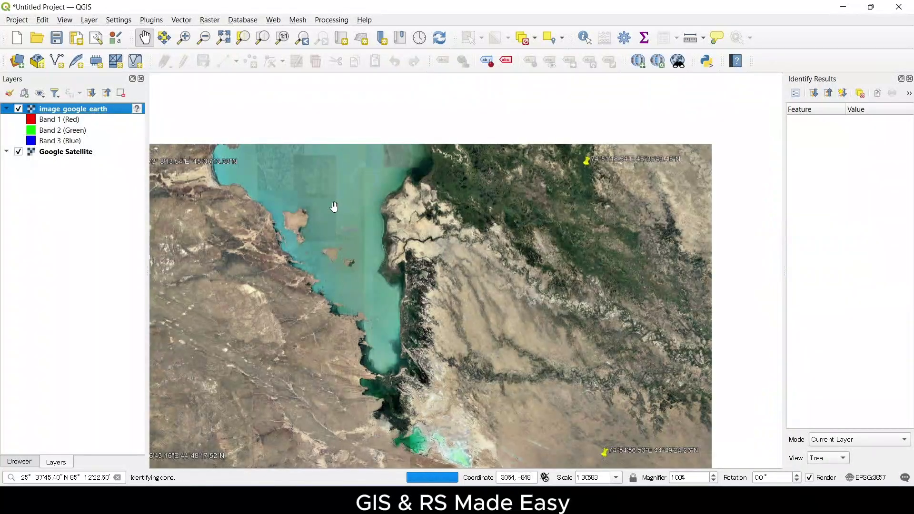
{"action": "scroll", "coordinate": [359, 224], "scroll_direction": "up", "scroll_amount": 1}
{"action": "scroll", "coordinate": [401, 241], "scroll_direction": "up", "scroll_amount": 1}
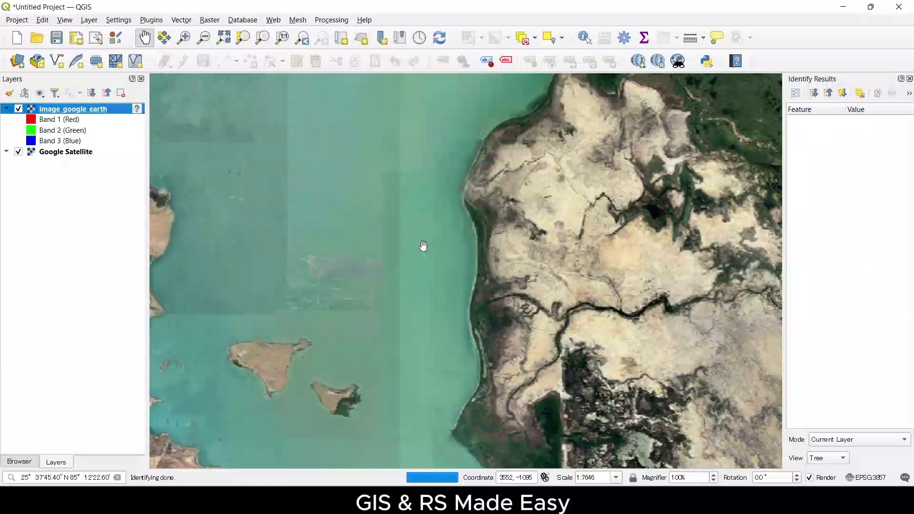
- Zoom and pan around the lake image to inspect its coordinate-labelled placemarks
{"action": "scroll", "coordinate": [425, 246], "scroll_direction": "down", "scroll_amount": 1}
{"action": "scroll", "coordinate": [506, 266], "scroll_direction": "up", "scroll_amount": 2}
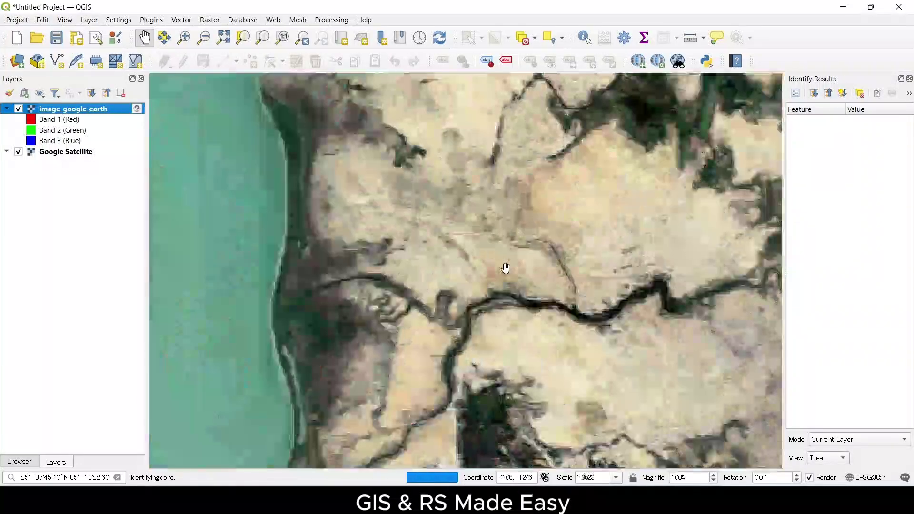
{"action": "scroll", "coordinate": [458, 279], "scroll_direction": "up", "scroll_amount": 2}
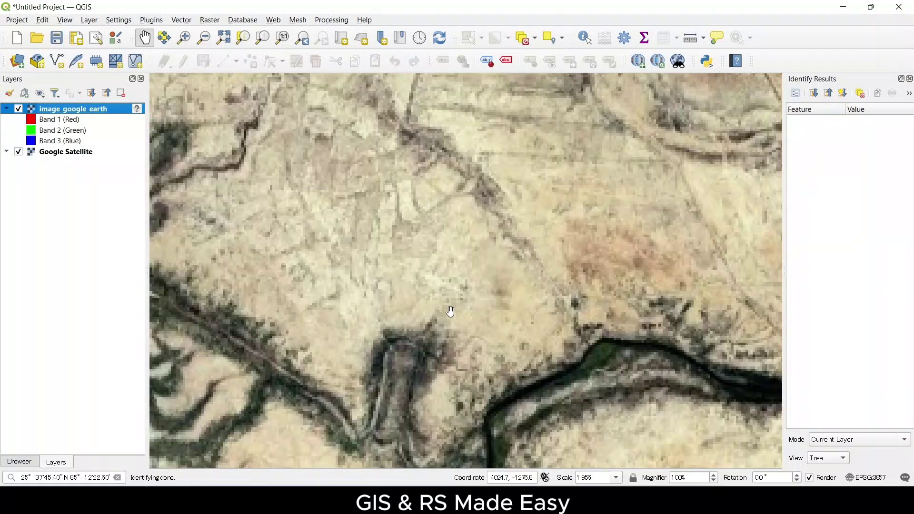
{"action": "scroll", "coordinate": [461, 291], "scroll_direction": "down", "scroll_amount": 3}
{"action": "scroll", "coordinate": [517, 369], "scroll_direction": "down", "scroll_amount": 2}
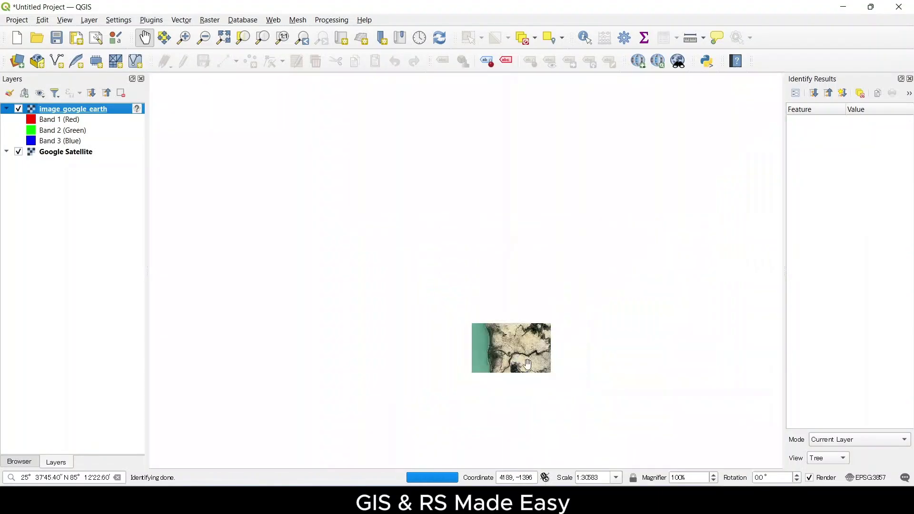
{"action": "left_click_drag", "start_coordinate": [528, 363], "coordinate": [482, 319]}
{"action": "scroll", "coordinate": [475, 303], "scroll_direction": "up", "scroll_amount": 2}
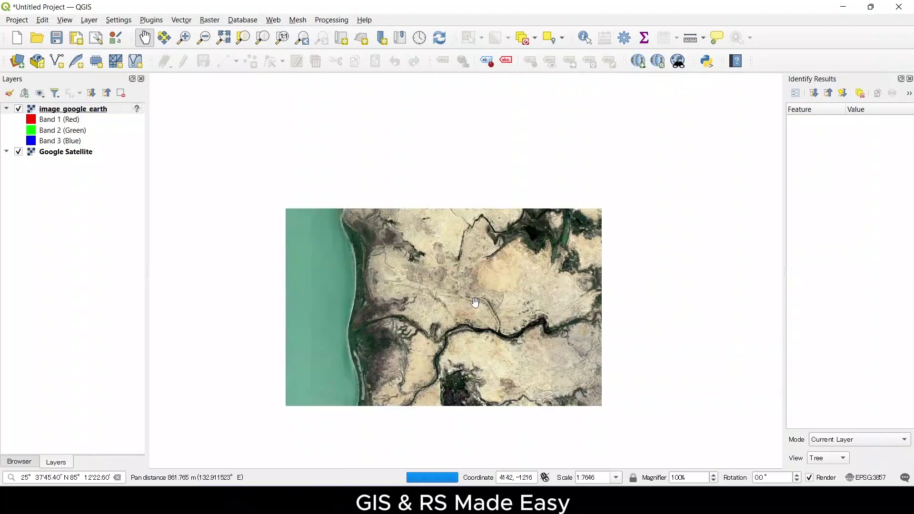
{"action": "scroll", "coordinate": [475, 303], "scroll_direction": "up", "scroll_amount": 1}
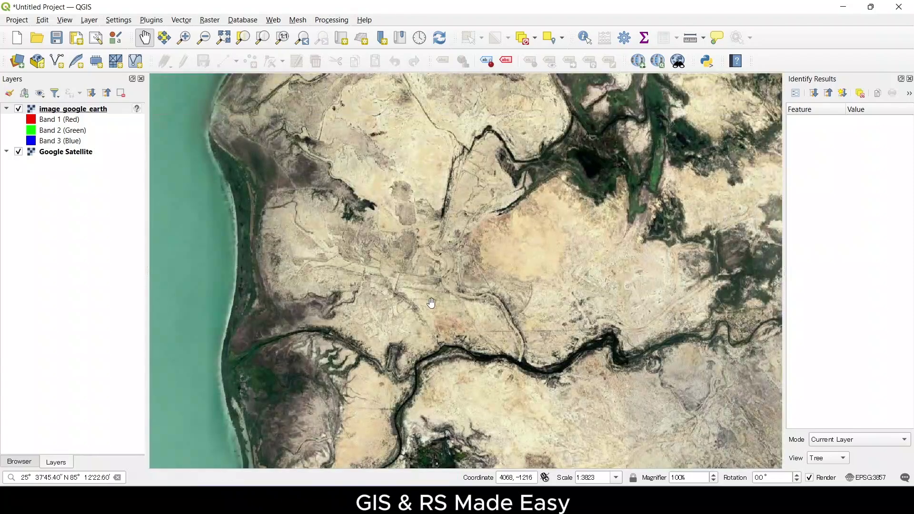
{"action": "scroll", "coordinate": [431, 300], "scroll_direction": "down", "scroll_amount": 1}
{"action": "scroll", "coordinate": [434, 281], "scroll_direction": "down", "scroll_amount": 2}
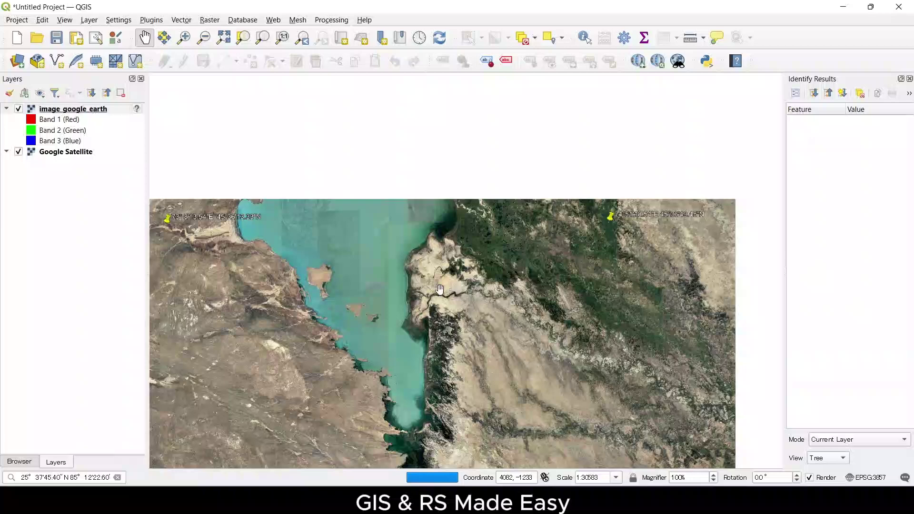
{"action": "left_click_drag", "start_coordinate": [386, 333], "coordinate": [432, 277]}
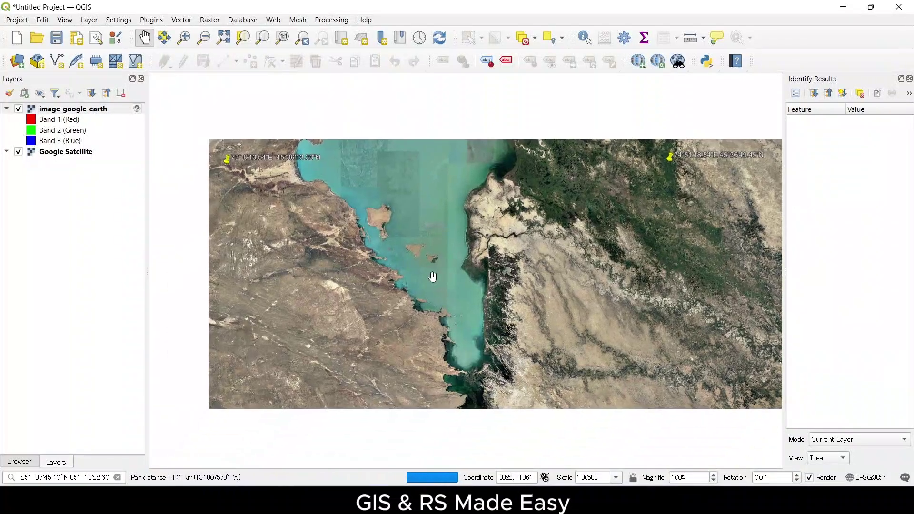
{"action": "scroll", "coordinate": [476, 305], "scroll_direction": "down", "scroll_amount": 1}
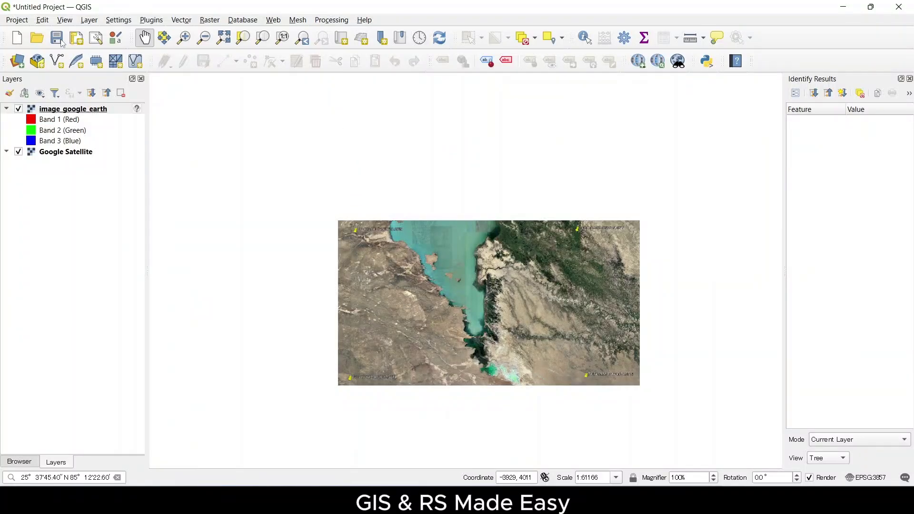
- Launch the Georeferencer from the Layer menu, then enlarge and reposition its window
{"action": "left_click", "coordinate": [90, 20]}
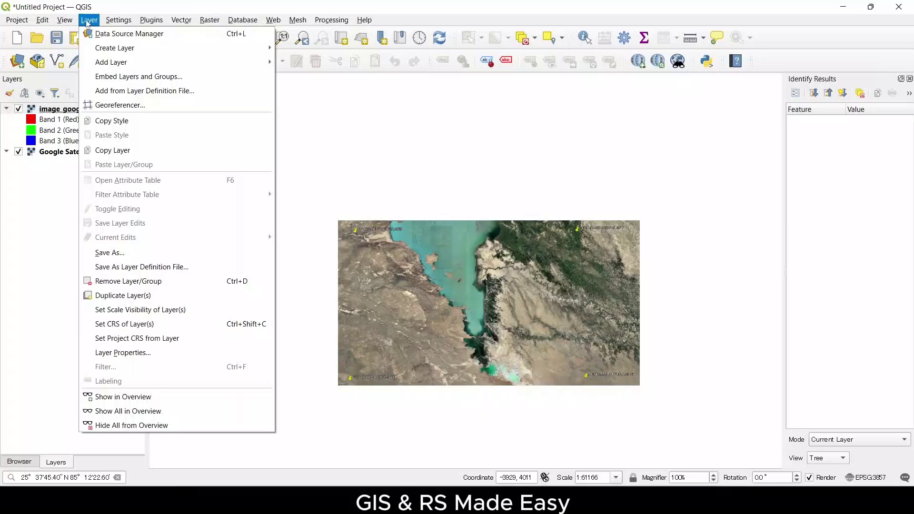
{"action": "left_click", "coordinate": [110, 108]}
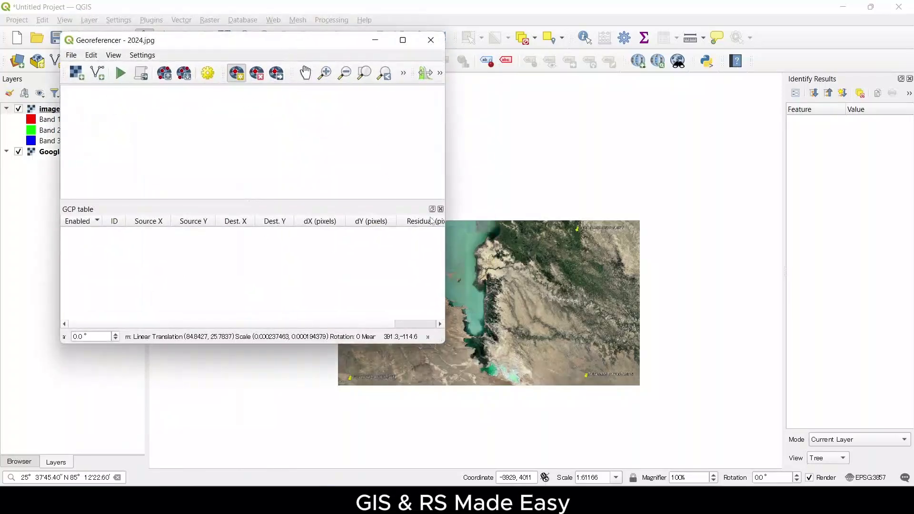
{"action": "left_click_drag", "start_coordinate": [444, 343], "coordinate": [653, 395]}
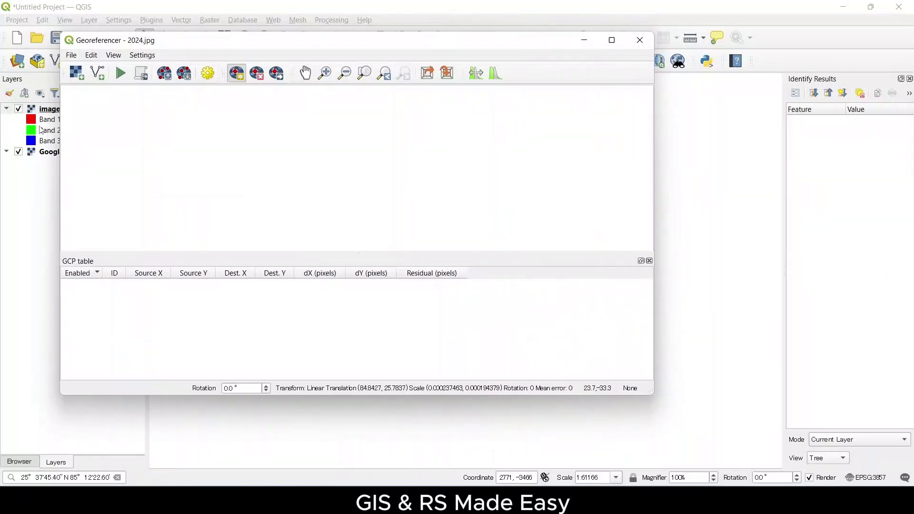
{"action": "left_click_drag", "start_coordinate": [185, 43], "coordinate": [237, 63]}
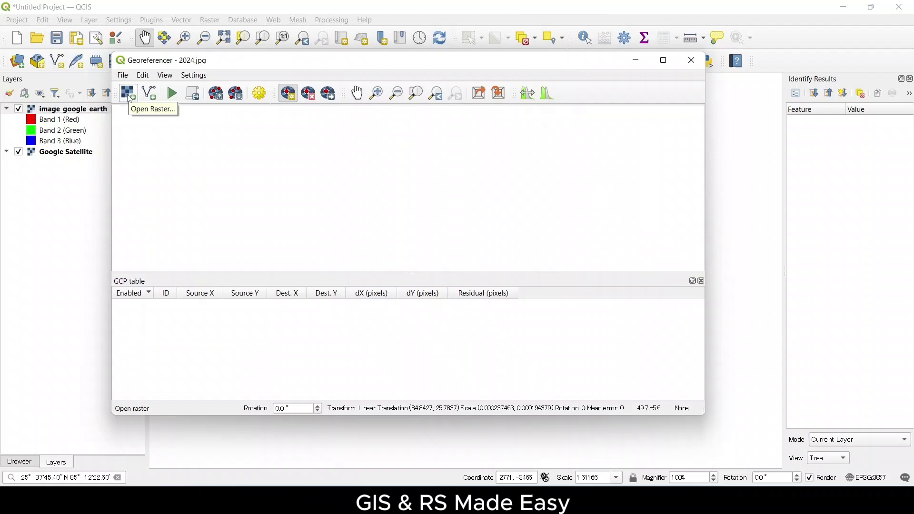
- Load image_google_earth.jpg as the raster to georeference
{"action": "left_click", "coordinate": [128, 95]}
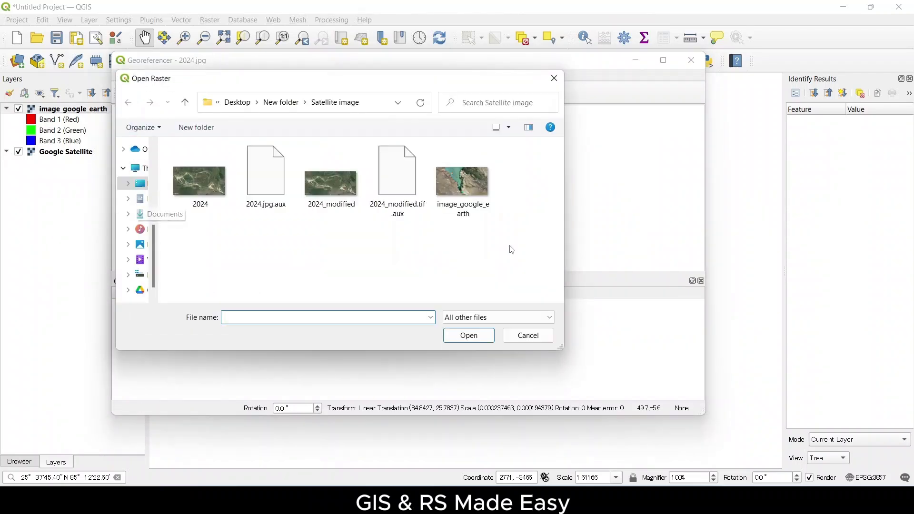
{"action": "left_click", "coordinate": [454, 203]}
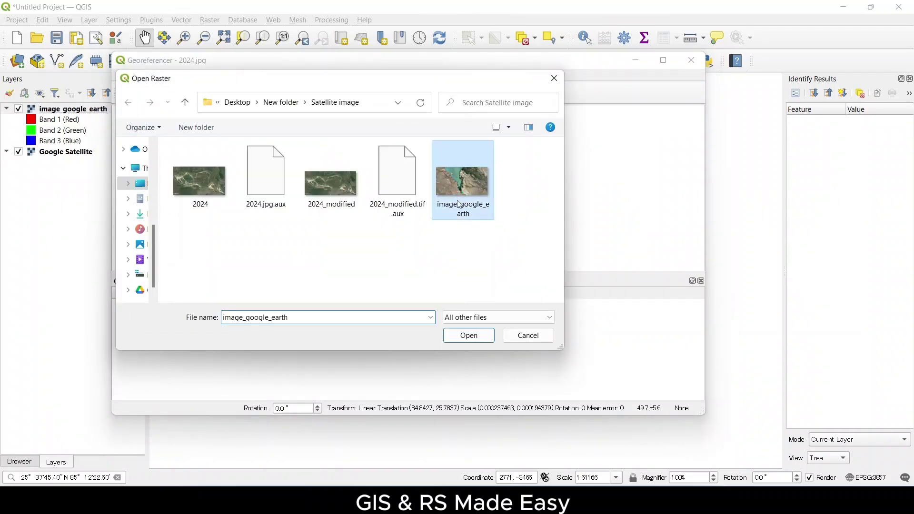
{"action": "left_click", "coordinate": [469, 336]}
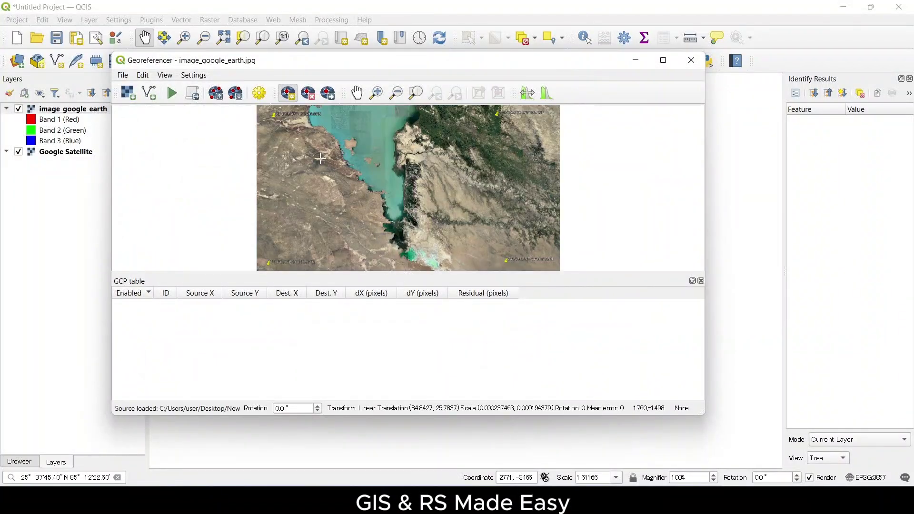
- Zoom to the north-west pushpin and place a control point at its tip
{"action": "scroll", "coordinate": [286, 113], "scroll_direction": "up", "scroll_amount": 1}
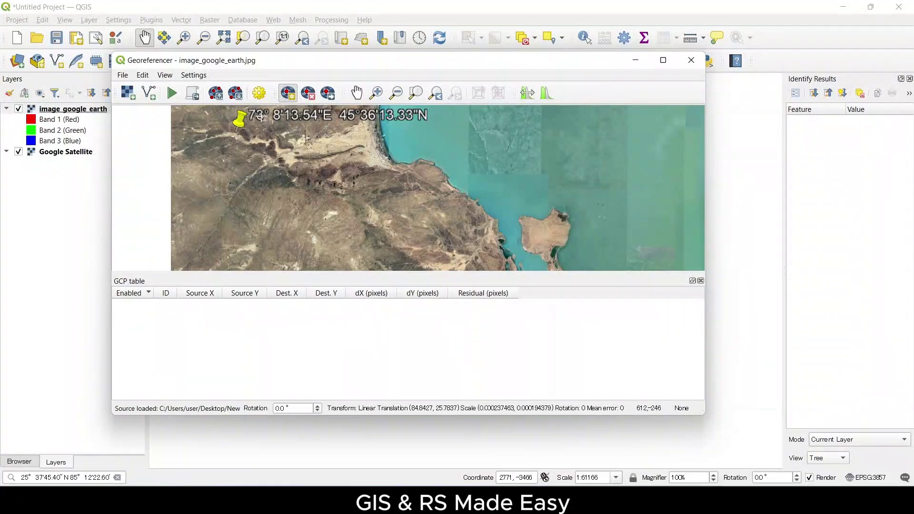
{"action": "scroll", "coordinate": [261, 117], "scroll_direction": "up", "scroll_amount": 1}
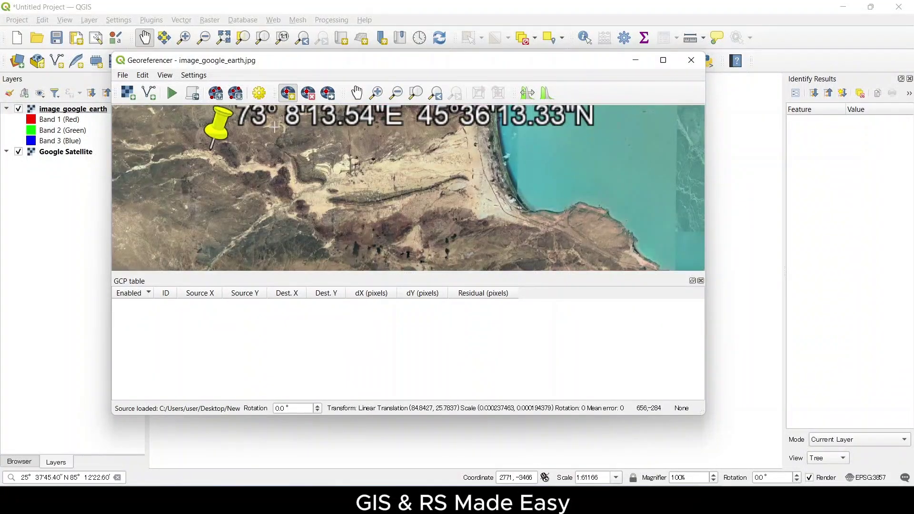
{"action": "left_click_drag", "start_coordinate": [275, 127], "coordinate": [293, 180]}
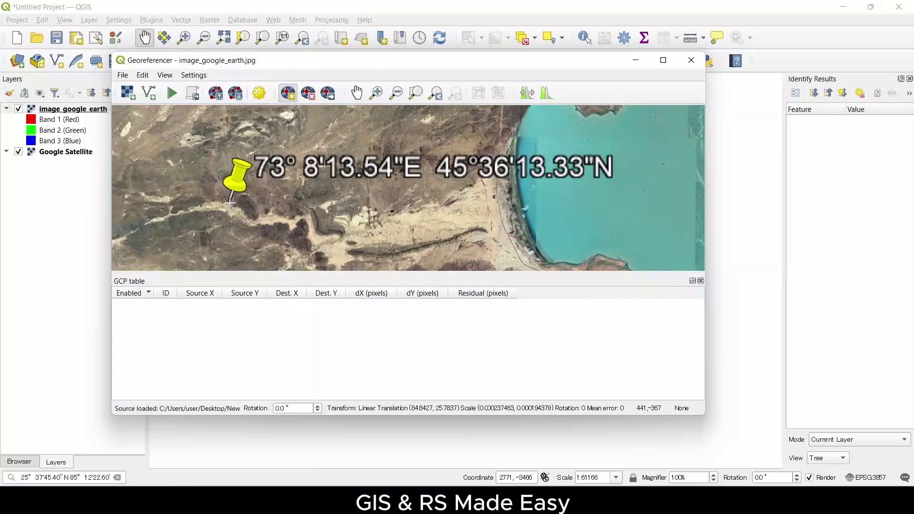
{"action": "left_click", "coordinate": [229, 199]}
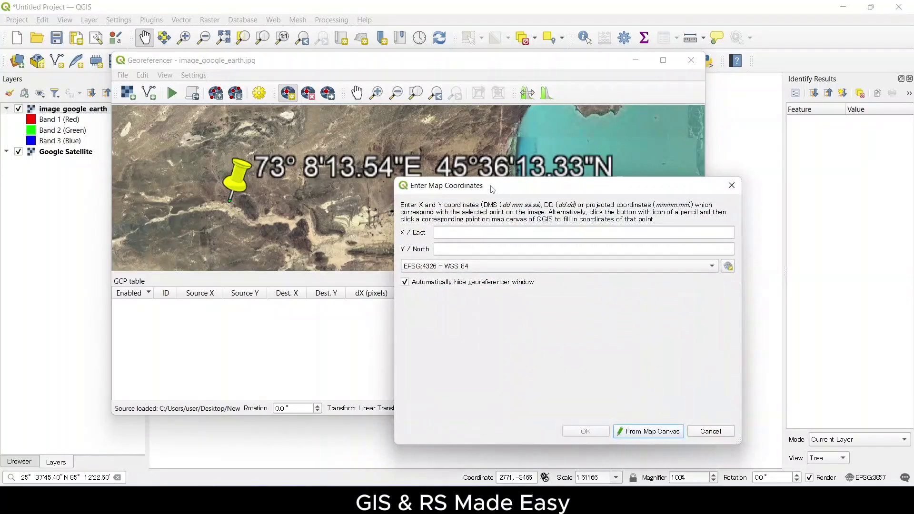
- Give the first point coordinates 73 8 13.54 East and 45 36 13.33 North, then confirm
{"action": "left_click_drag", "start_coordinate": [493, 186], "coordinate": [469, 209]}
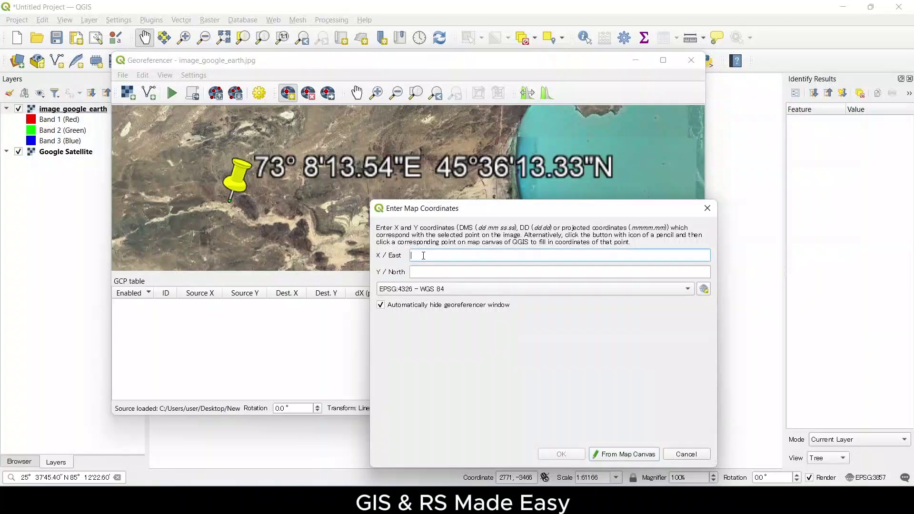
{"action": "type", "text": "3"}
{"action": "type", "text": " 8"}
{"action": "type", "text": "7"}
{"action": "left_click", "coordinate": [427, 272]}
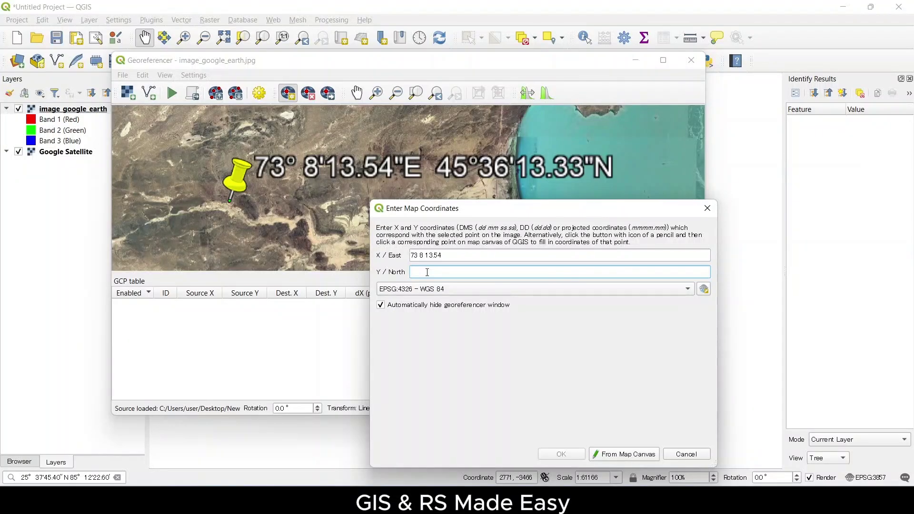
{"action": "type", "text": "45 36 13.33"}
{"action": "left_click", "coordinate": [567, 457]}
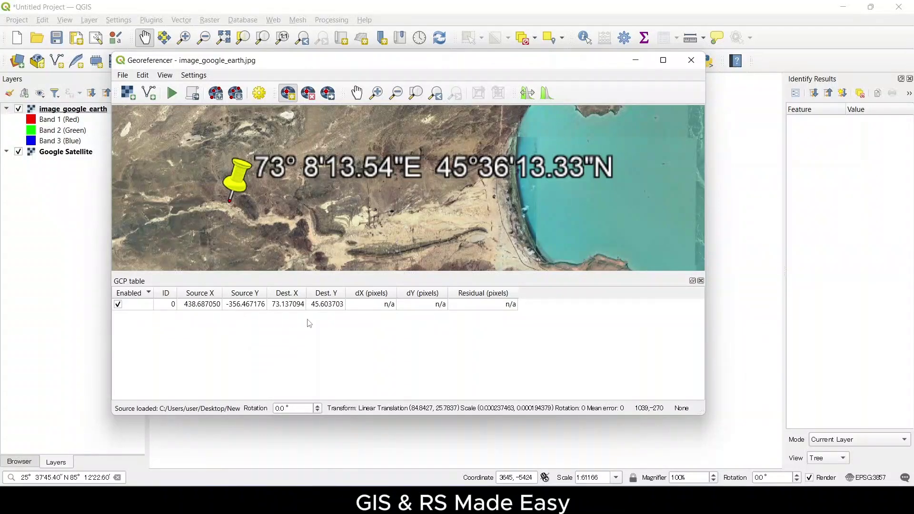
- Pan and zoom to the north-east pushpin and place a second control point at its tip
{"action": "left_click_drag", "start_coordinate": [646, 211], "coordinate": [298, 201]}
{"action": "scroll", "coordinate": [535, 191], "scroll_direction": "down", "scroll_amount": 5}
{"action": "scroll", "coordinate": [536, 190], "scroll_direction": "up", "scroll_amount": 3}
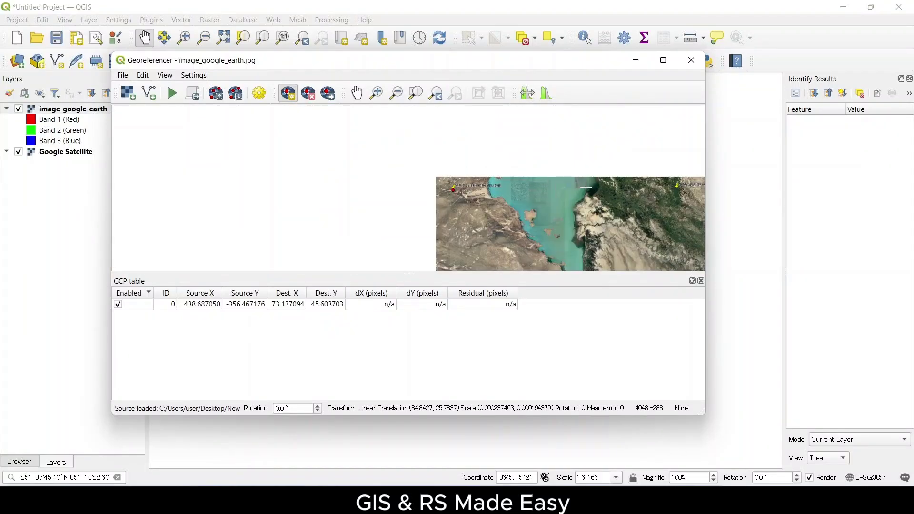
{"action": "left_click_drag", "start_coordinate": [626, 188], "coordinate": [436, 170]}
{"action": "scroll", "coordinate": [487, 165], "scroll_direction": "up", "scroll_amount": 2}
{"action": "scroll", "coordinate": [471, 241], "scroll_direction": "up", "scroll_amount": 4}
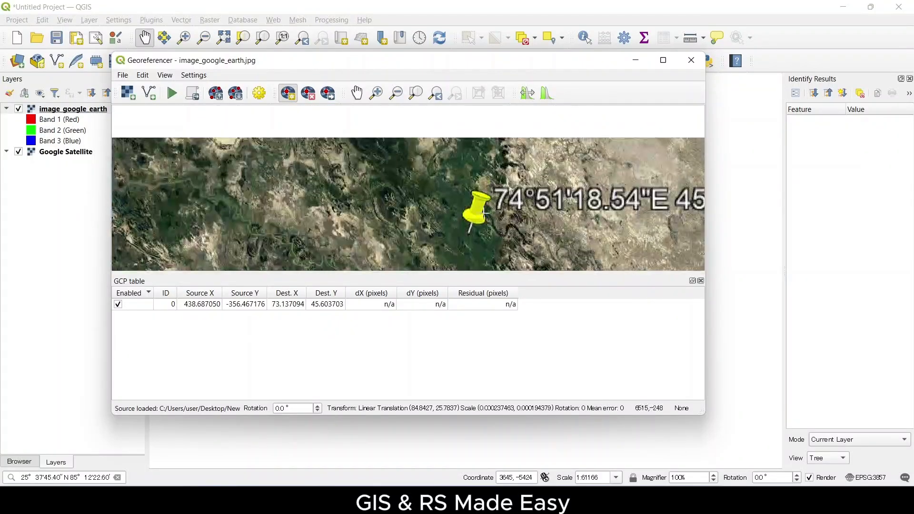
{"action": "scroll", "coordinate": [472, 248], "scroll_direction": "up", "scroll_amount": 2}
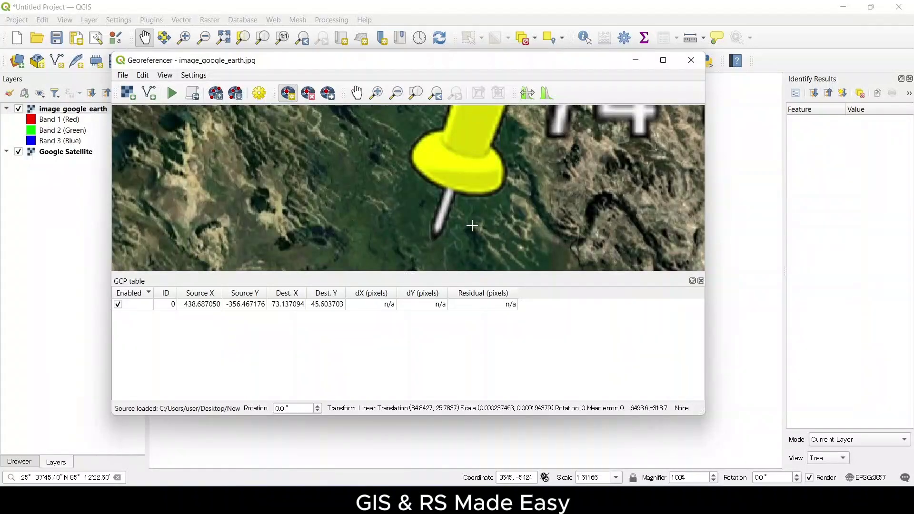
{"action": "scroll", "coordinate": [469, 222], "scroll_direction": "down", "scroll_amount": 2}
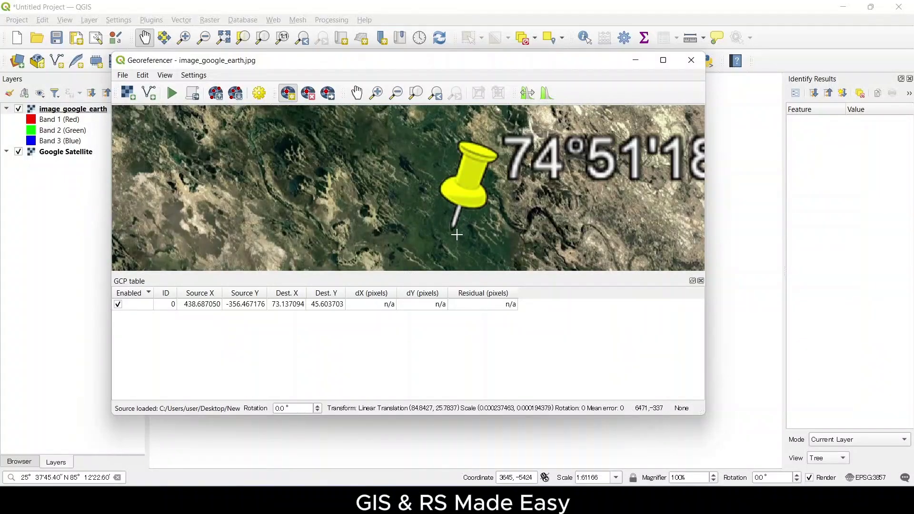
{"action": "left_click", "coordinate": [451, 228]}
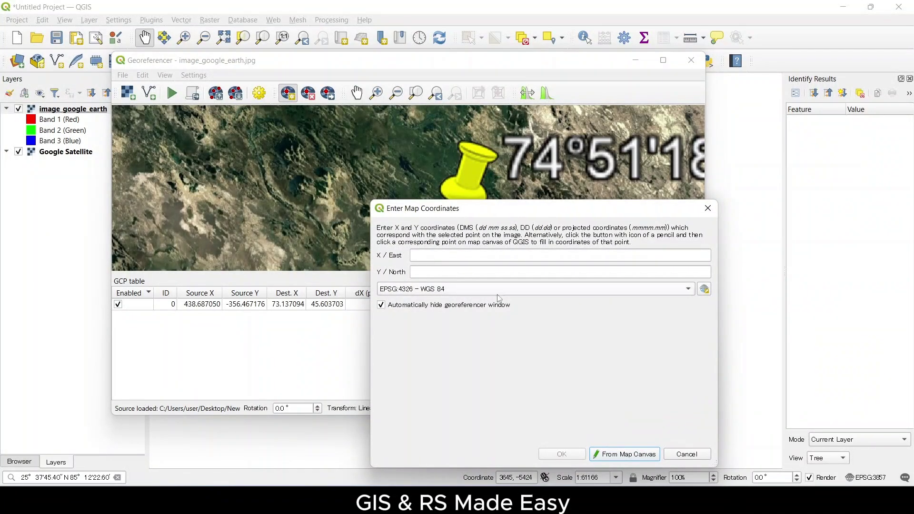
- Give the second point coordinates 74 51 18.54 East and 45 36 49.45 North, then confirm
{"action": "left_click_drag", "start_coordinate": [555, 163], "coordinate": [217, 163]}
{"action": "scroll", "coordinate": [217, 163], "scroll_direction": "down", "scroll_amount": 2}
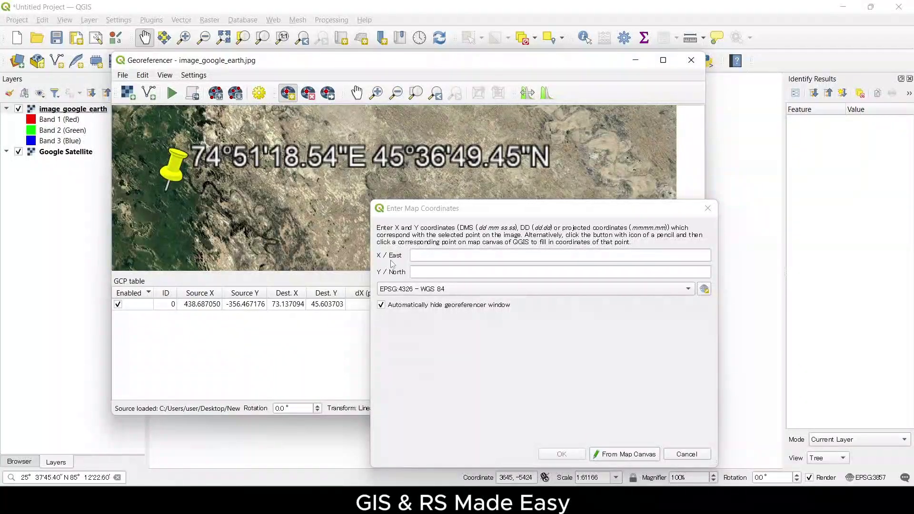
{"action": "left_click", "coordinate": [421, 255]}
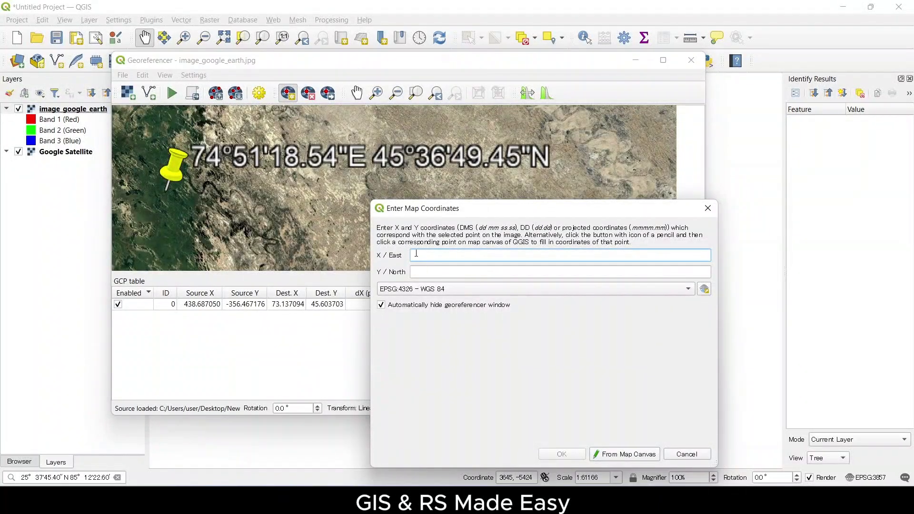
{"action": "type", "text": "74 51 18.54"}
{"action": "left_click", "coordinate": [426, 272]}
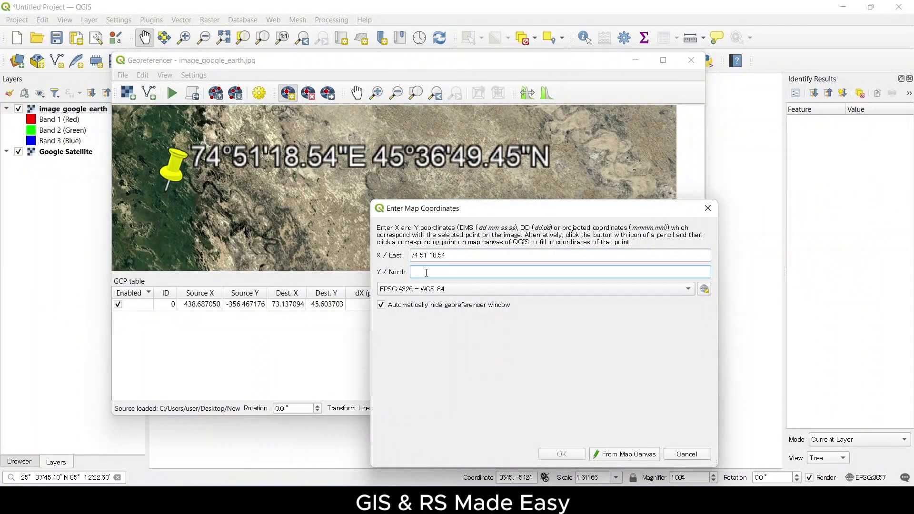
{"action": "type", "text": "45 36 49.45"}
{"action": "left_click", "coordinate": [566, 456]}
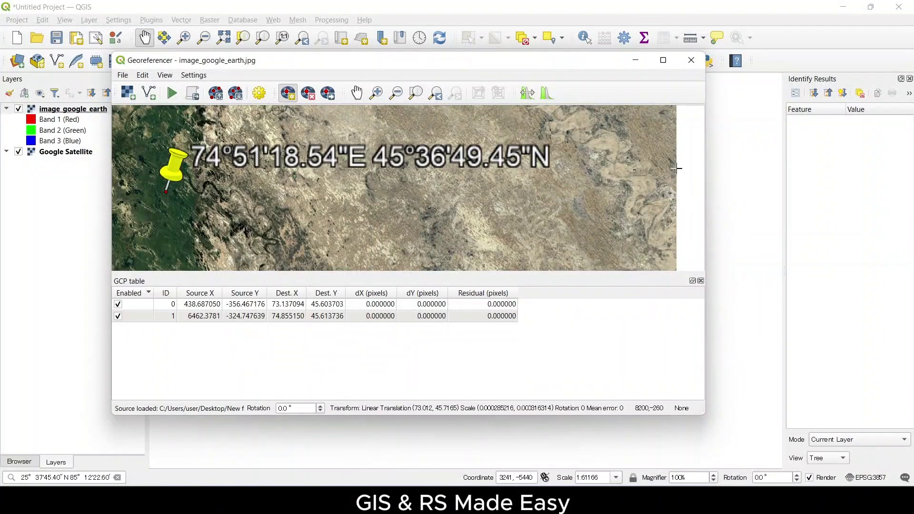
- Zoom to the south-east pushpin and place a third control point at its tip
{"action": "left_click_drag", "start_coordinate": [592, 221], "coordinate": [585, 180]}
{"action": "scroll", "coordinate": [562, 188], "scroll_direction": "down", "scroll_amount": 4}
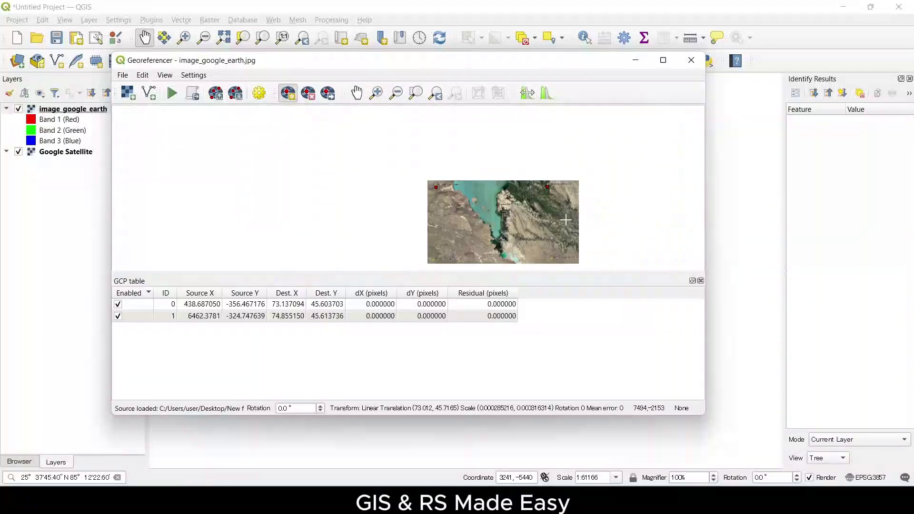
{"action": "scroll", "coordinate": [555, 259], "scroll_direction": "up", "scroll_amount": 1}
{"action": "scroll", "coordinate": [555, 260], "scroll_direction": "up", "scroll_amount": 4}
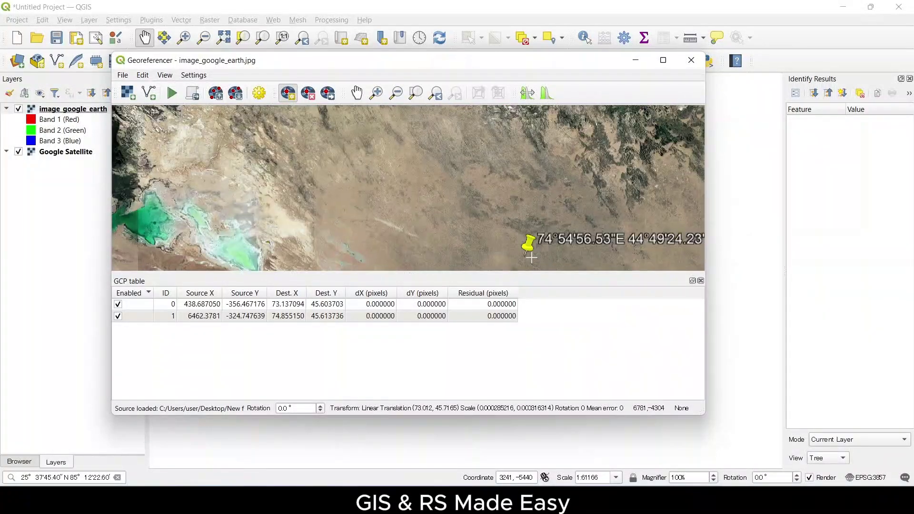
{"action": "scroll", "coordinate": [532, 256], "scroll_direction": "up", "scroll_amount": 1}
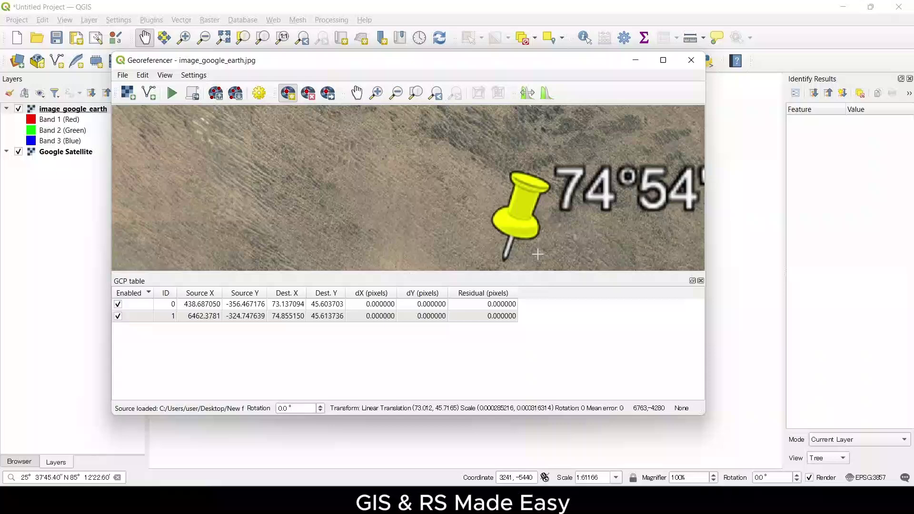
{"action": "scroll", "coordinate": [442, 205], "scroll_direction": "up", "scroll_amount": 1}
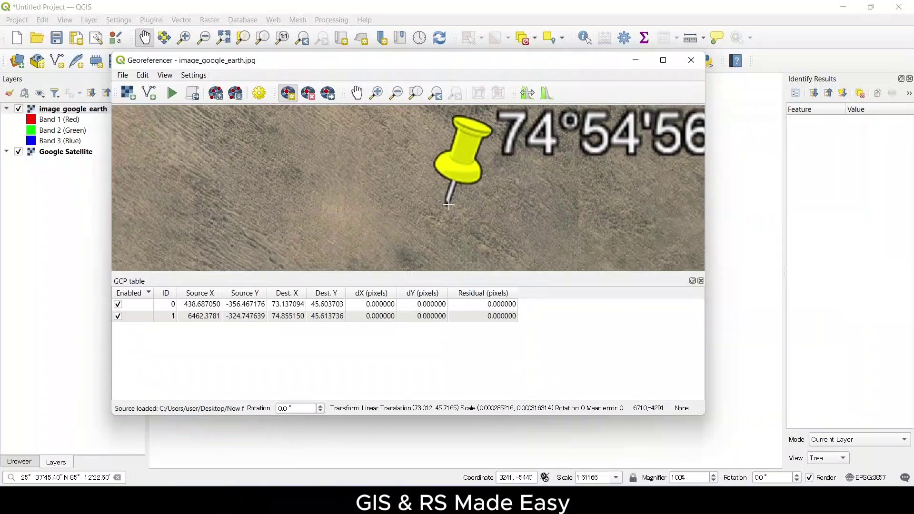
{"action": "left_click", "coordinate": [448, 204]}
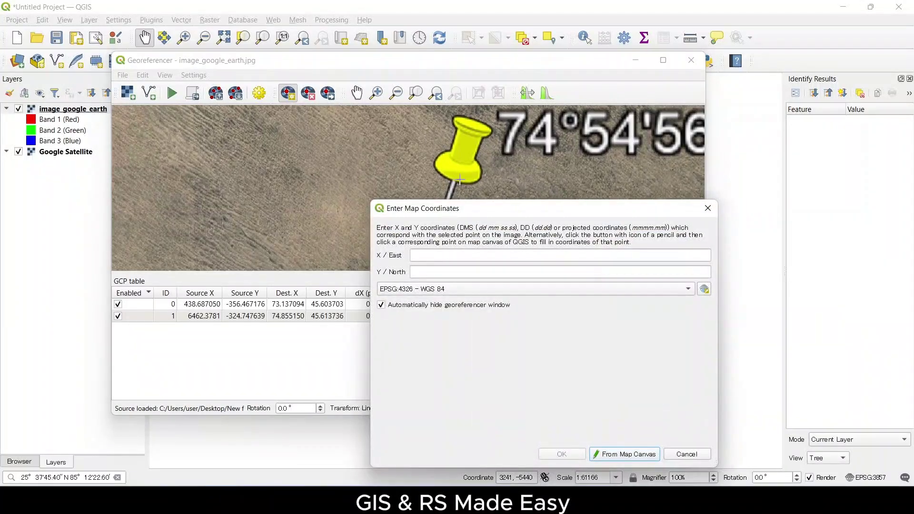
- Give the third point coordinates 74°54'56.53"E and 44°49'24.23"N, then confirm
{"action": "scroll", "coordinate": [459, 180], "scroll_direction": "down", "scroll_amount": 3}
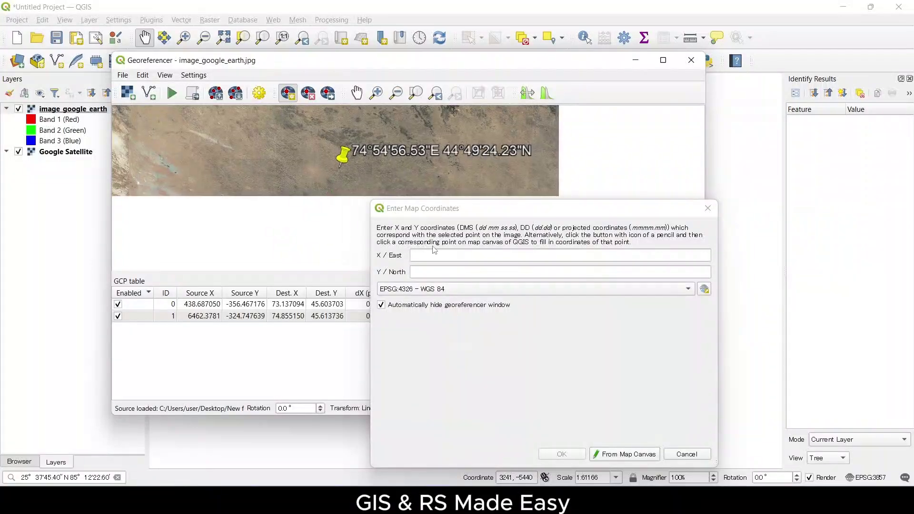
{"action": "left_click", "coordinate": [438, 257]}
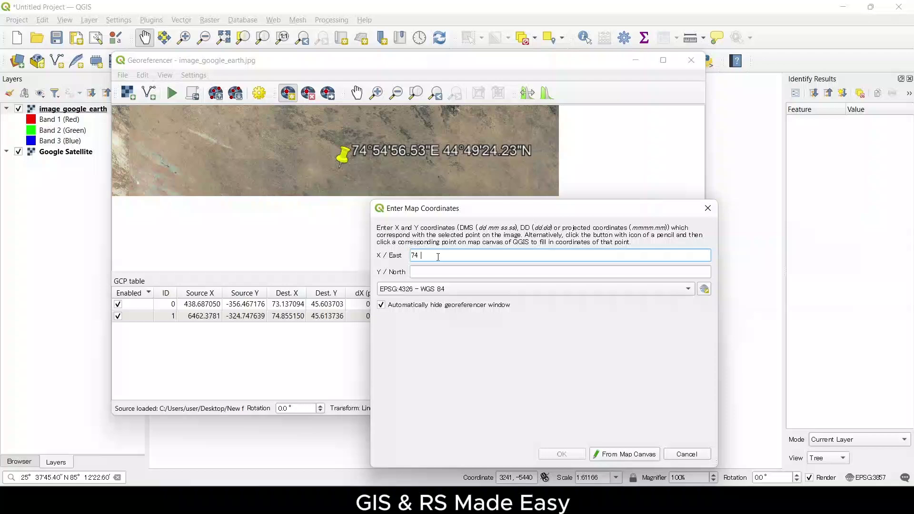
{"action": "type", "text": "74 54 56"}
{"action": "type", "text": "53"}
{"action": "left_click", "coordinate": [438, 273]}
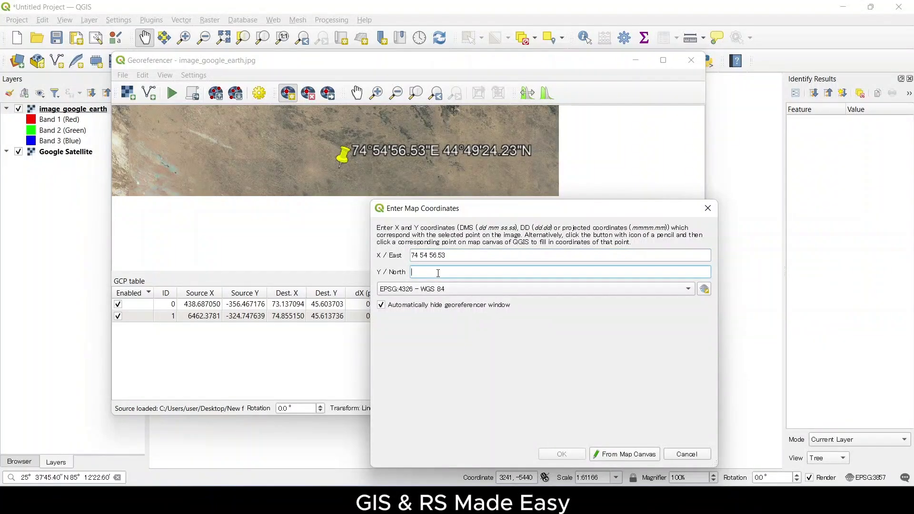
{"action": "type", "text": "44 49 24.23"}
{"action": "left_click", "coordinate": [562, 454]}
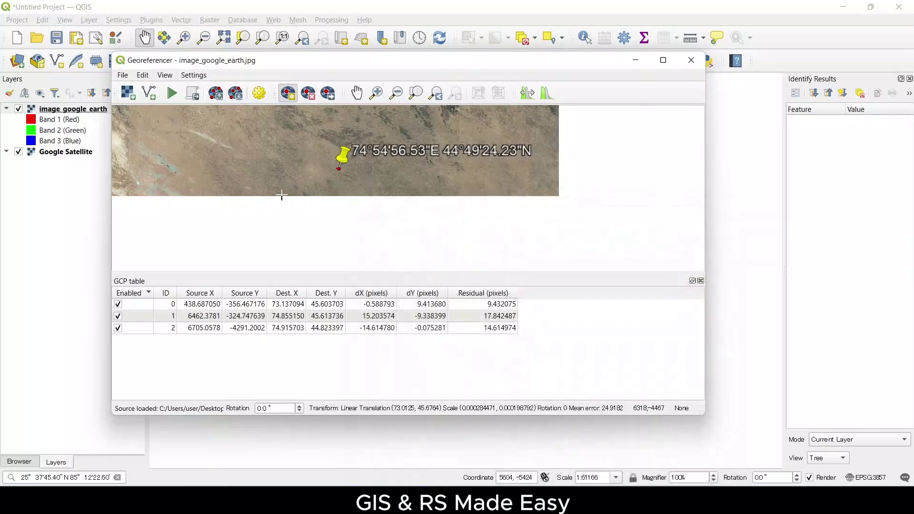
- Zoom to the south-west pushpin and place a fourth control point at its tip
{"action": "scroll", "coordinate": [367, 210], "scroll_direction": "down", "scroll_amount": 5}
{"action": "scroll", "coordinate": [370, 194], "scroll_direction": "up", "scroll_amount": 6}
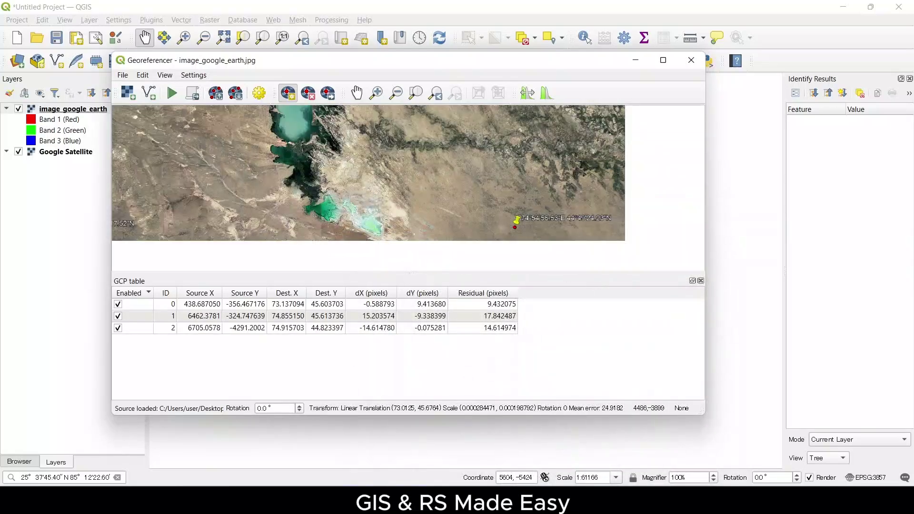
{"action": "scroll", "coordinate": [341, 226], "scroll_direction": "up", "scroll_amount": 3}
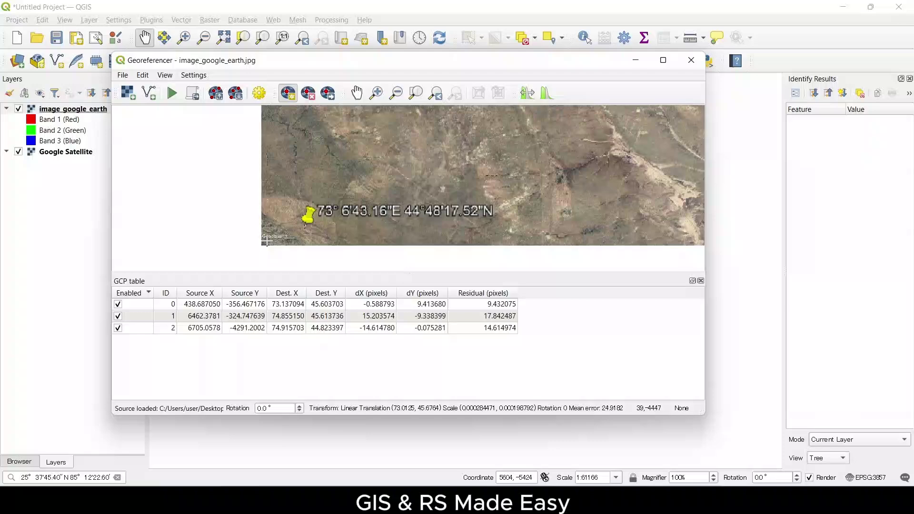
{"action": "scroll", "coordinate": [346, 218], "scroll_direction": "up", "scroll_amount": 2}
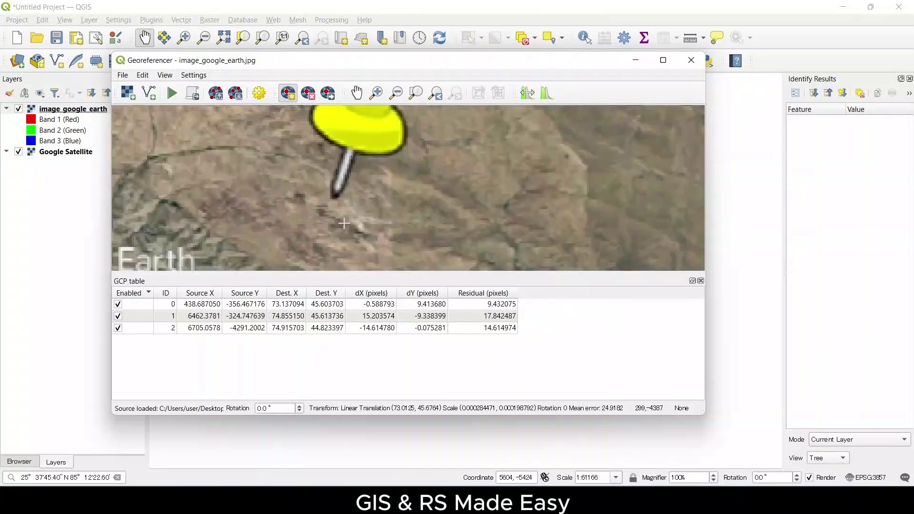
{"action": "scroll", "coordinate": [335, 202], "scroll_direction": "up", "scroll_amount": 1}
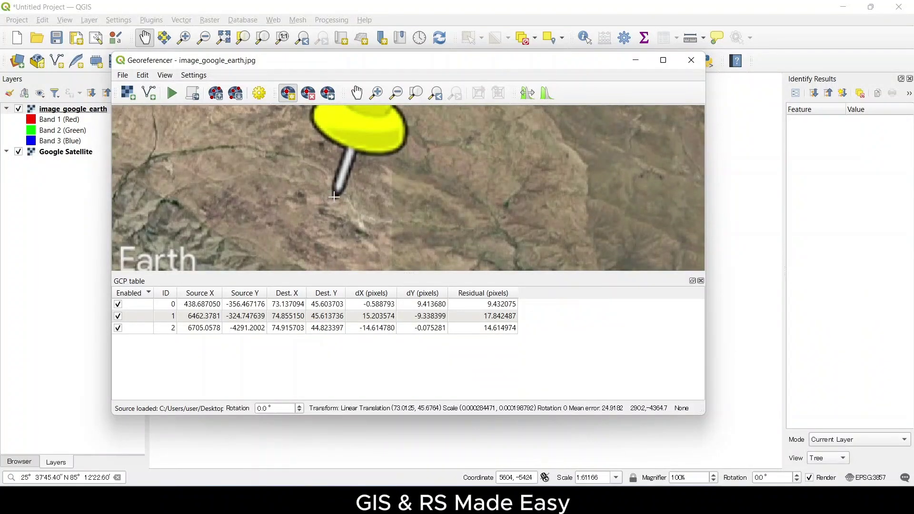
{"action": "left_click", "coordinate": [334, 198]}
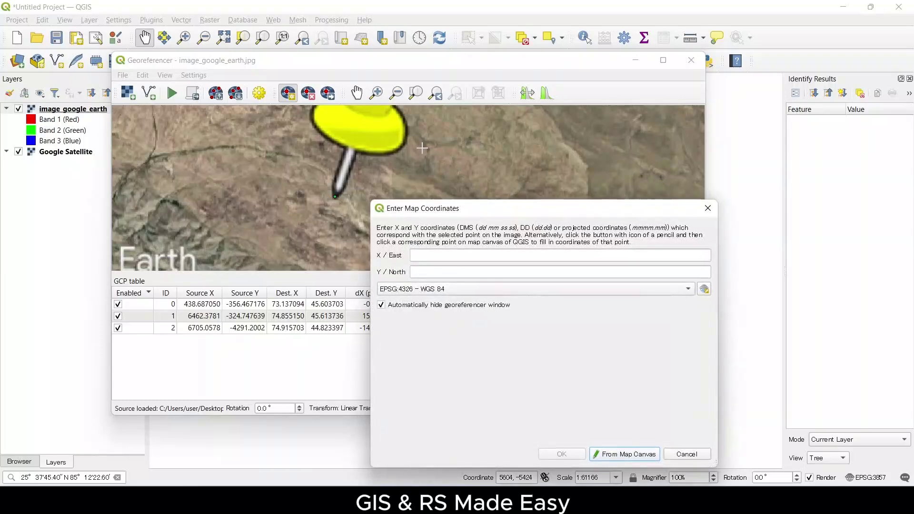
- Give the fourth point 73 6 43.16 East and 44 48 17.52 North, fixing the mistyped seconds
{"action": "scroll", "coordinate": [444, 155], "scroll_direction": "down", "scroll_amount": 4}
{"action": "scroll", "coordinate": [365, 174], "scroll_direction": "up", "scroll_amount": 2}
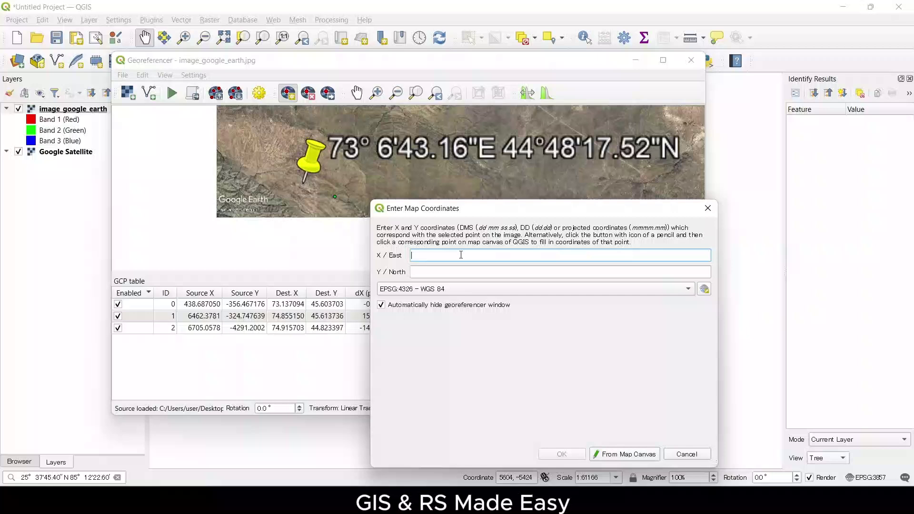
{"action": "type", "text": "3"}
{"action": "type", "text": " 6"}
{"action": "type", "text": " 23"}
{"action": "key", "text": "BackSpace"}
{"action": "key", "text": "BackSpace"}
{"action": "key", "text": "BackSpace"}
{"action": "type", "text": "43.16"}
{"action": "left_click", "coordinate": [454, 271]}
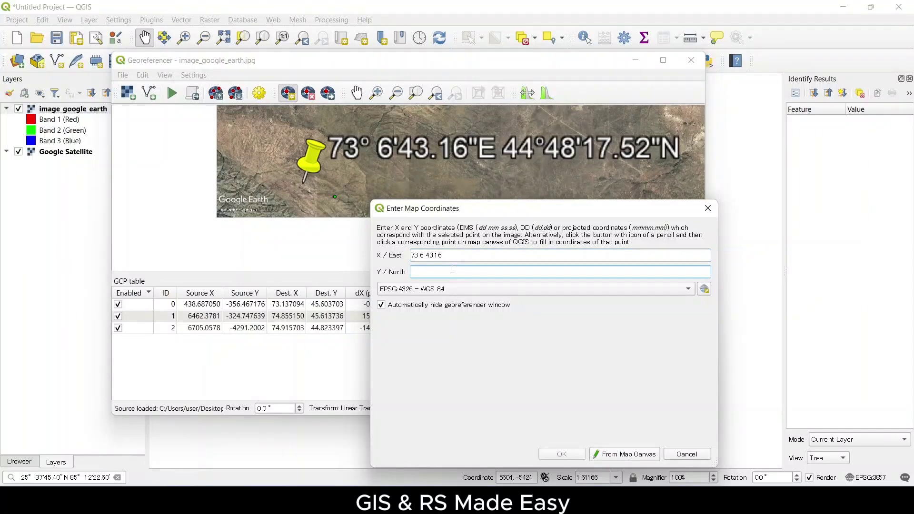
{"action": "type", "text": "44 48 17.52"}
{"action": "left_click", "coordinate": [561, 454]}
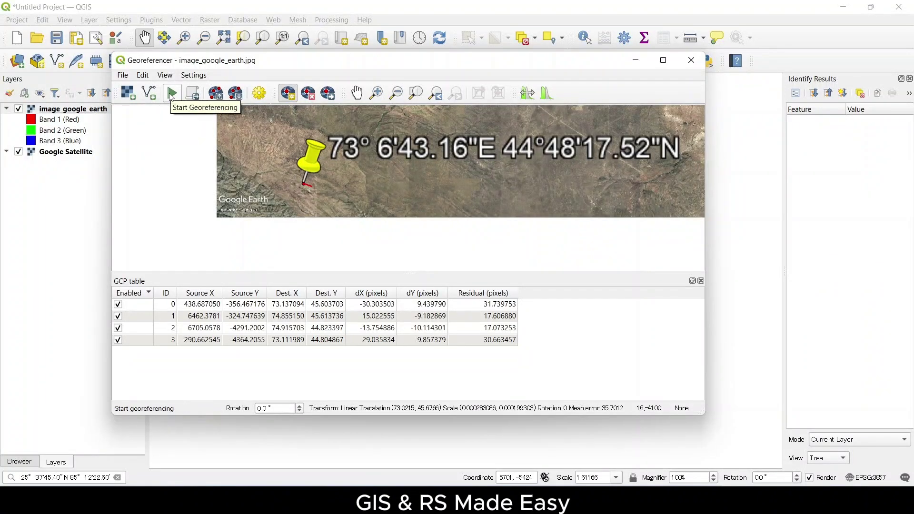
- Set the transformation type to Polynomial 1 in Transformation Settings and confirm
{"action": "left_click", "coordinate": [172, 94]}
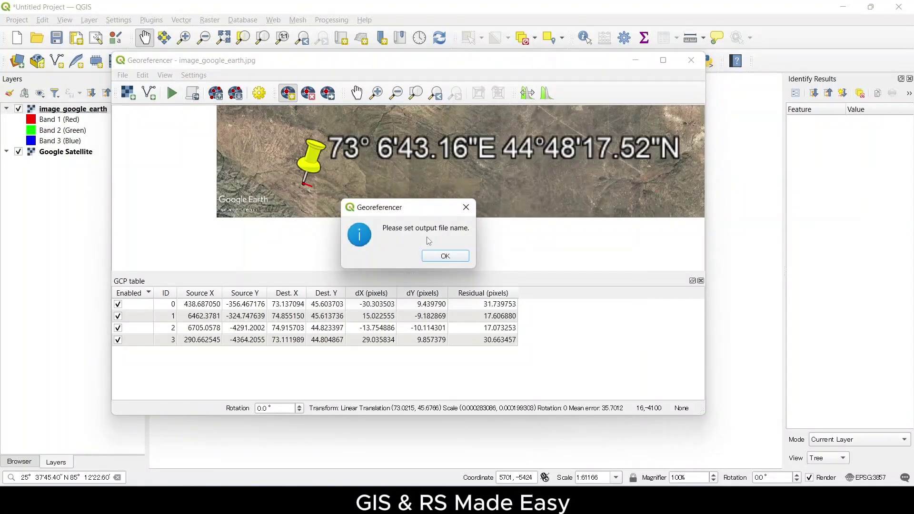
{"action": "left_click", "coordinate": [445, 257]}
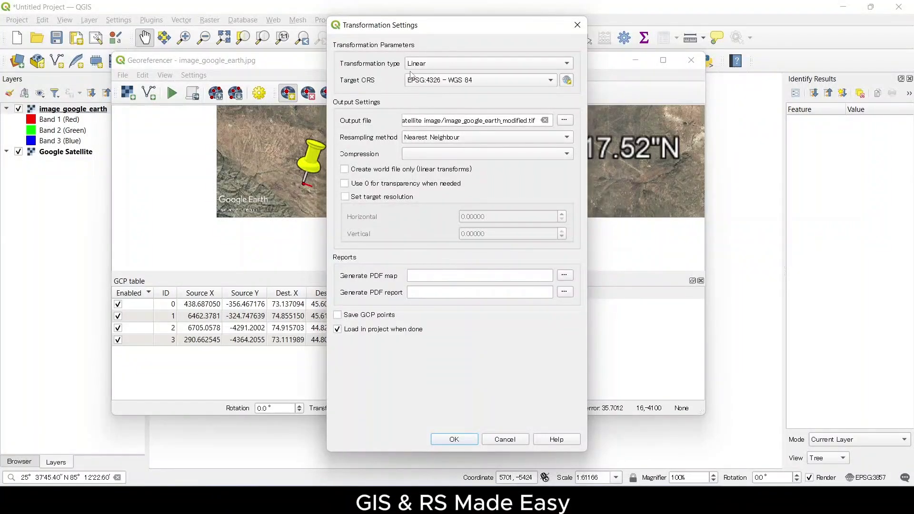
{"action": "left_click", "coordinate": [426, 64]}
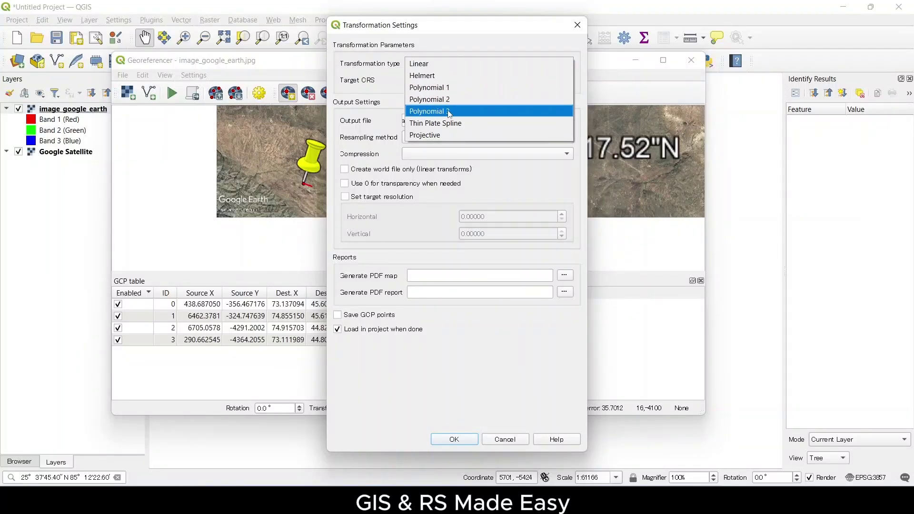
{"action": "left_click", "coordinate": [469, 88]}
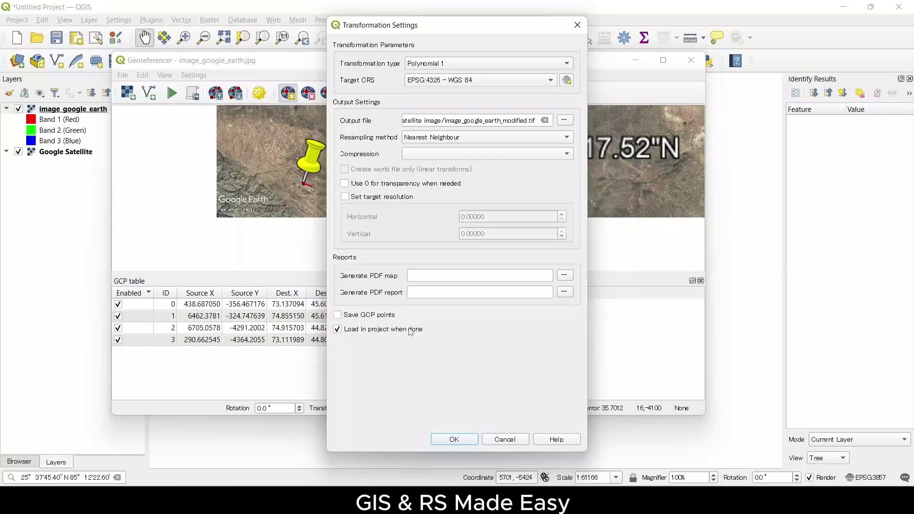
{"action": "left_click", "coordinate": [453, 438]}
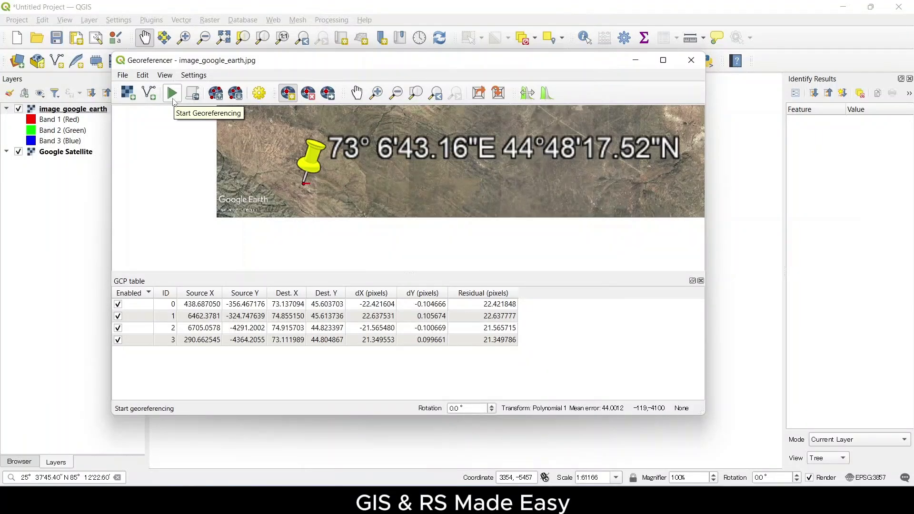
- Run georeferencing to produce image_google_earth_modified, then minimize the Georeferencer
{"action": "left_click", "coordinate": [173, 100]}
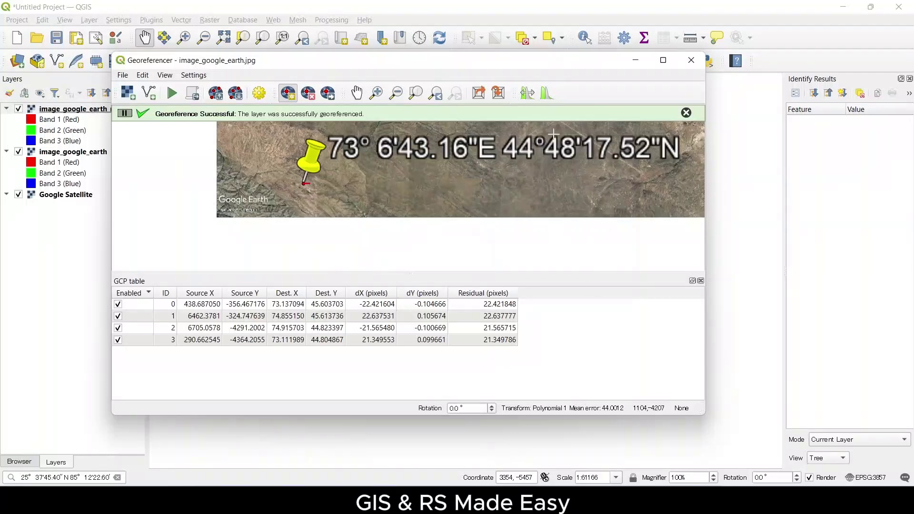
{"action": "left_click", "coordinate": [637, 61]}
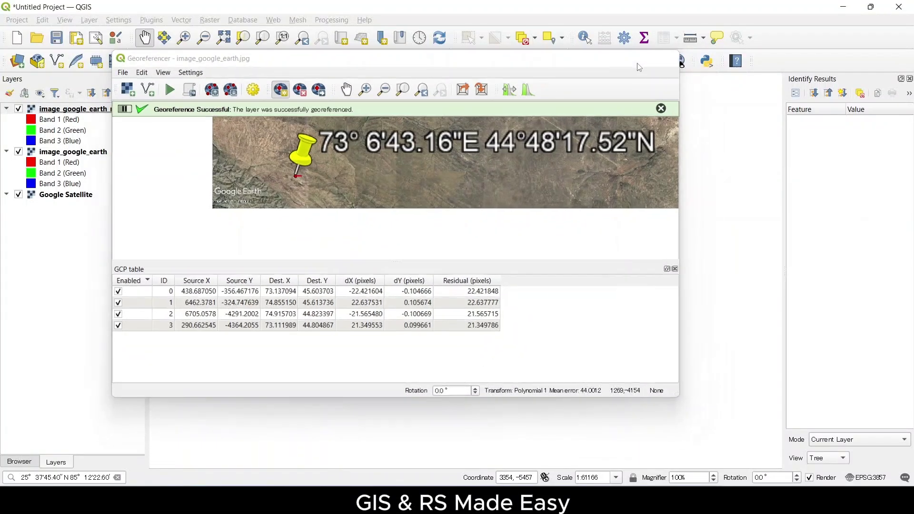
- Remove the original image_google_earth layer from the project
{"action": "left_click", "coordinate": [79, 153]}
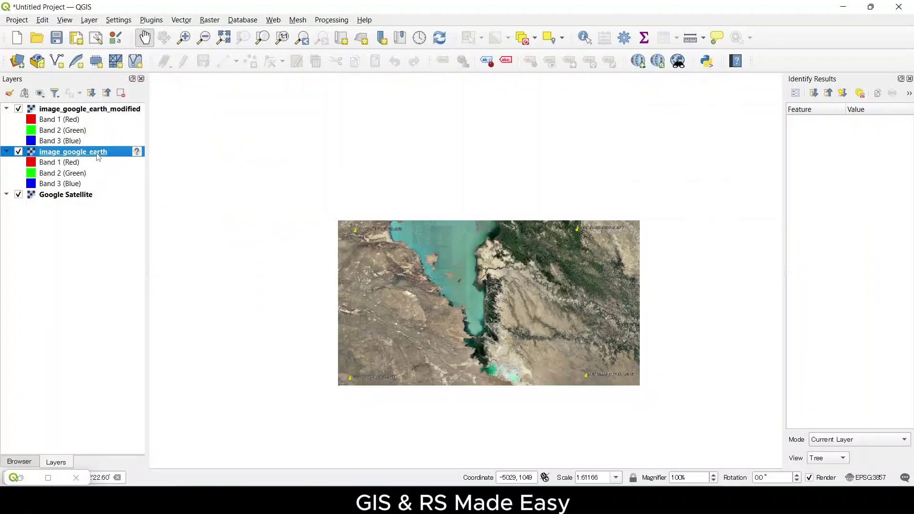
{"action": "right_click", "coordinate": [97, 154]}
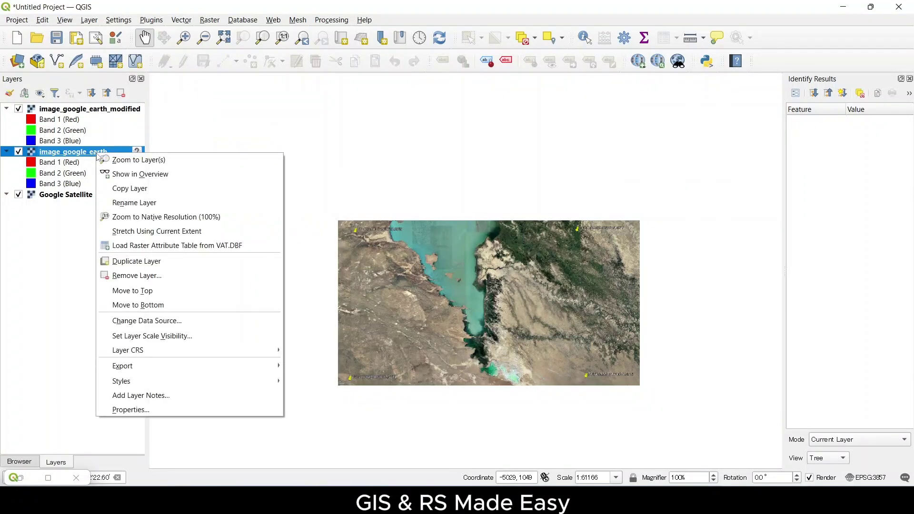
{"action": "left_click", "coordinate": [141, 277]}
{"action": "left_click", "coordinate": [446, 262]}
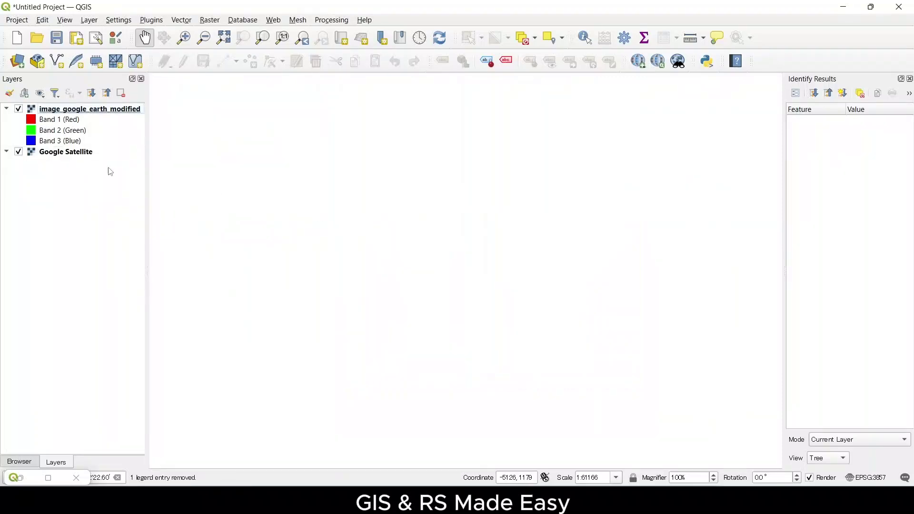
- Zoom the map to the image_google_earth_modified layer
{"action": "left_click", "coordinate": [70, 110]}
{"action": "right_click", "coordinate": [71, 113]}
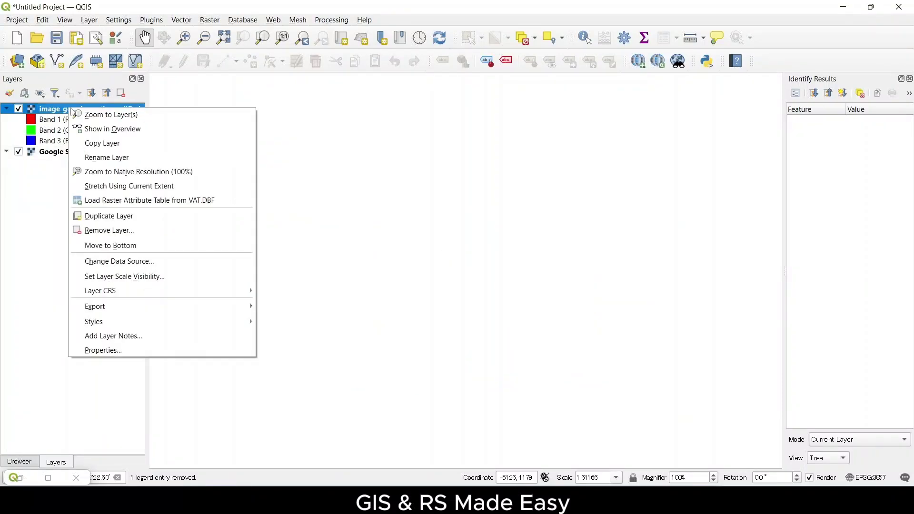
{"action": "left_click", "coordinate": [131, 116]}
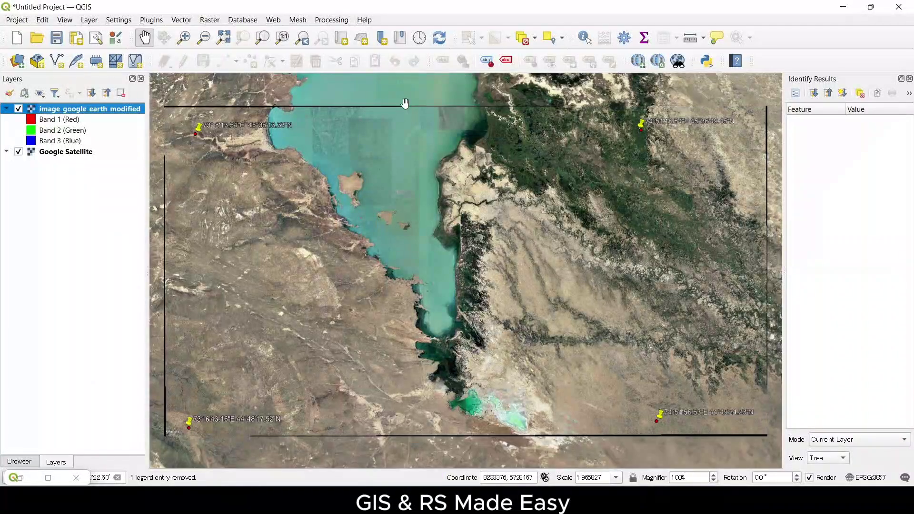
- Add the QuickMapServices OSM Standard basemap and turn off the Google Satellite layer
{"action": "left_click", "coordinate": [274, 21]}
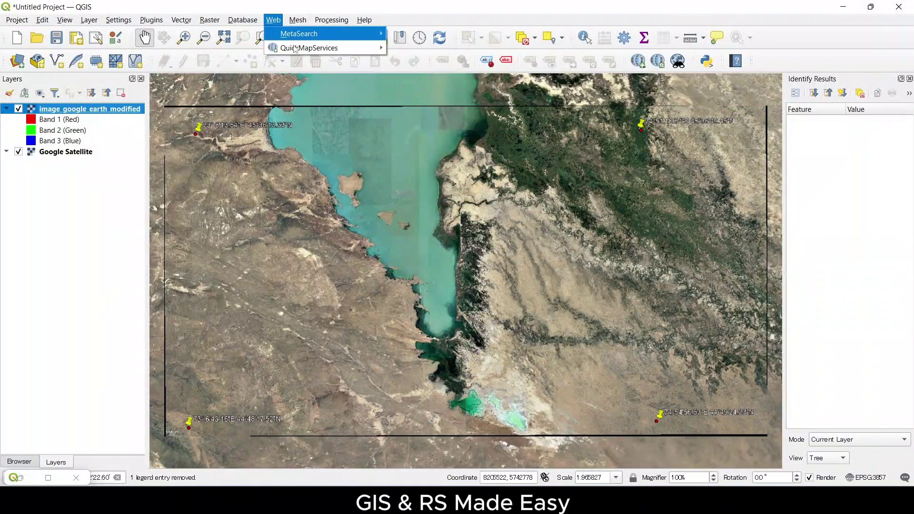
{"action": "mouse_move", "coordinate": [296, 49]}
{"action": "mouse_move", "coordinate": [449, 209]}
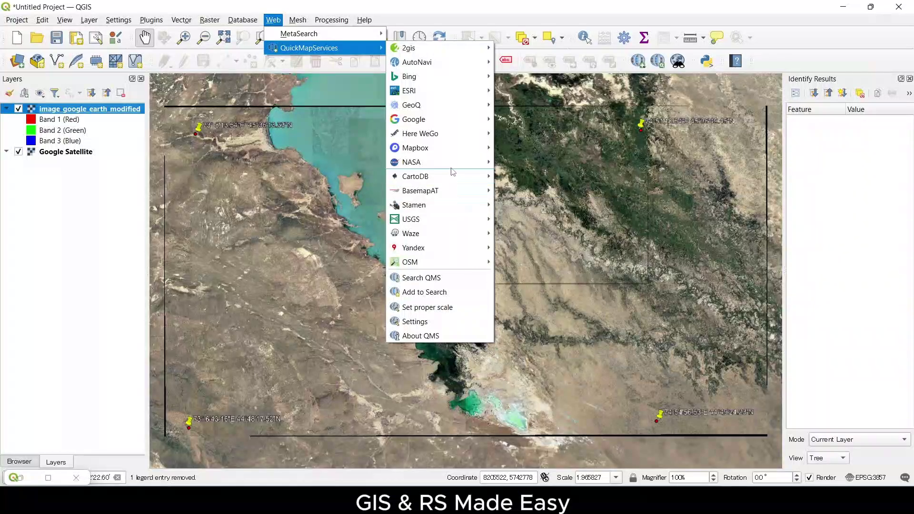
{"action": "mouse_move", "coordinate": [459, 270]}
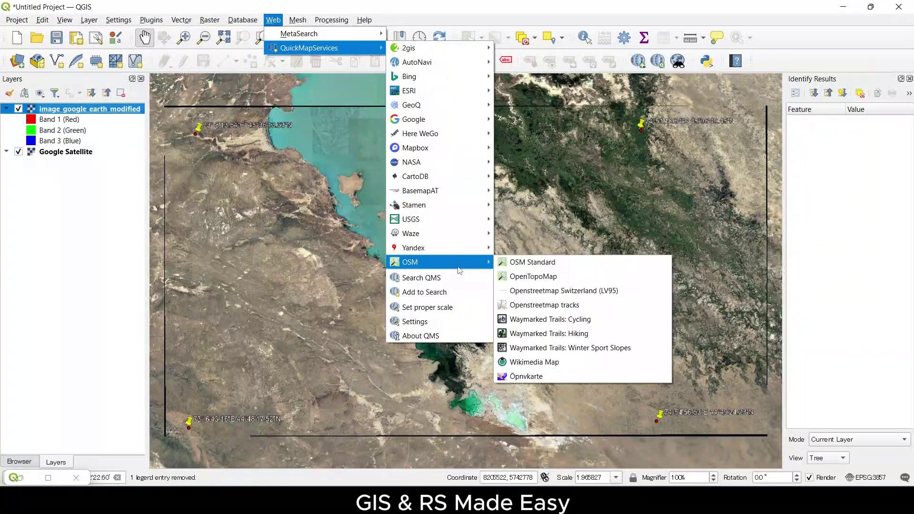
{"action": "left_click", "coordinate": [524, 264]}
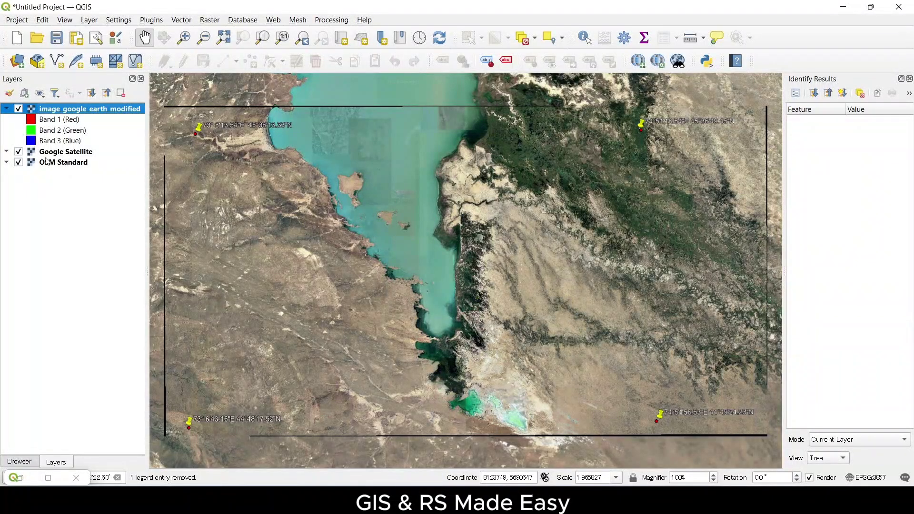
{"action": "left_click", "coordinate": [19, 152]}
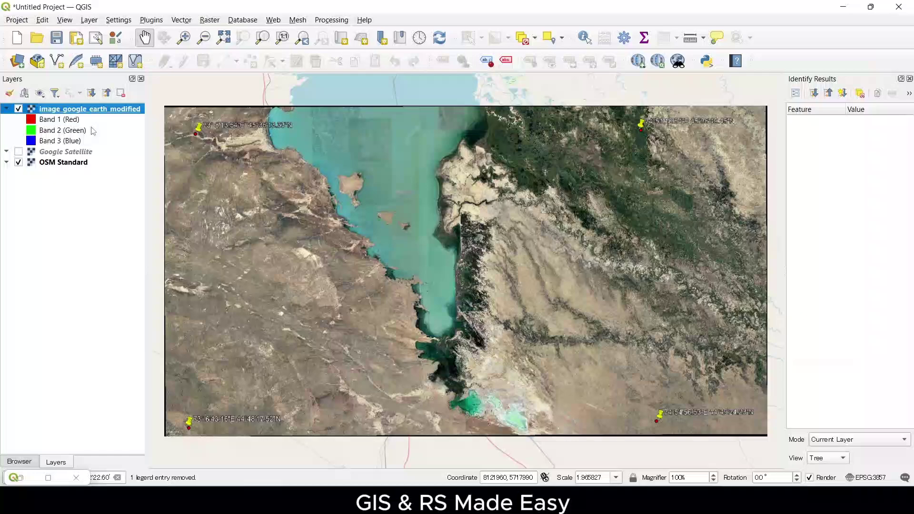
- Toggle image_google_earth_modified on and off to compare the lake's alignment with OSM Standard
{"action": "left_click", "coordinate": [19, 109]}
{"action": "left_click", "coordinate": [19, 109]}
{"action": "left_click", "coordinate": [19, 109]}
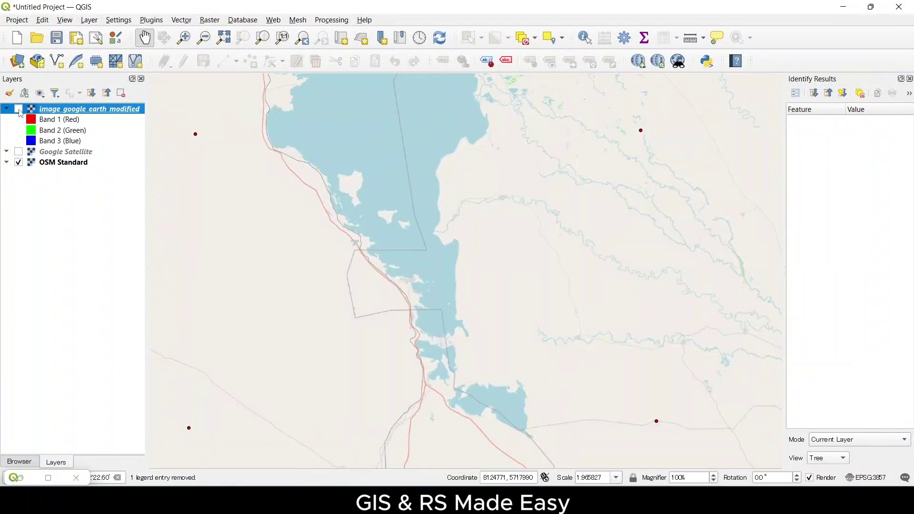
{"action": "left_click", "coordinate": [19, 109]}
{"action": "left_click", "coordinate": [19, 109]}
{"action": "left_click", "coordinate": [19, 109]}
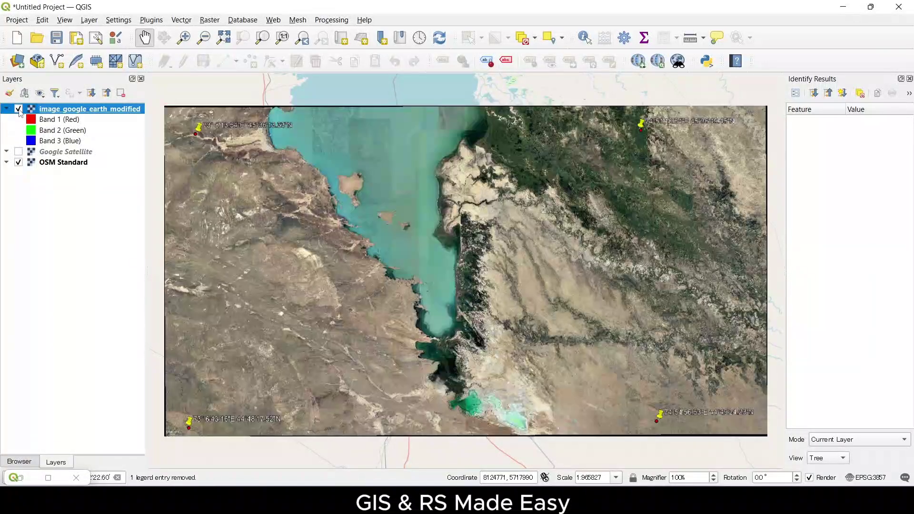
{"action": "left_click", "coordinate": [19, 109]}
{"action": "left_click", "coordinate": [19, 109]}
{"action": "left_click", "coordinate": [19, 109]}
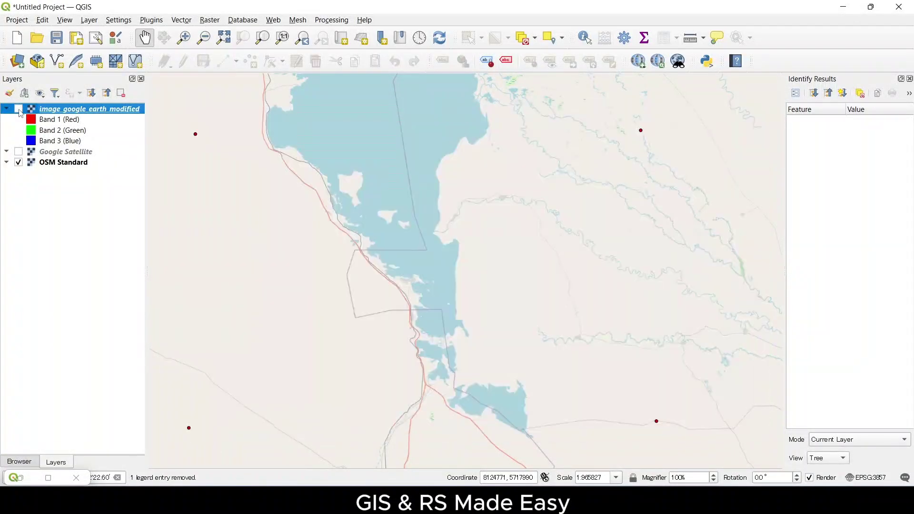
{"action": "left_click", "coordinate": [19, 109]}
{"action": "left_click", "coordinate": [19, 109]}
{"action": "left_click", "coordinate": [19, 109]}
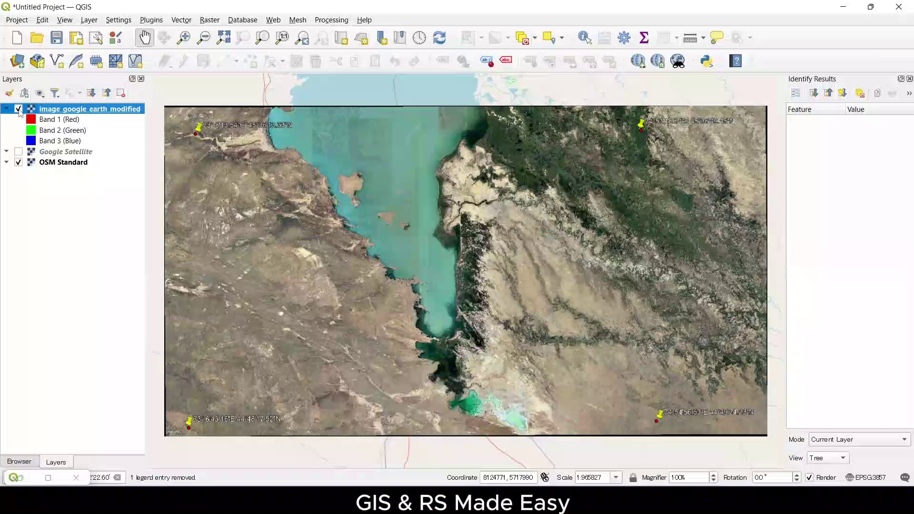
{"action": "left_click", "coordinate": [19, 109]}
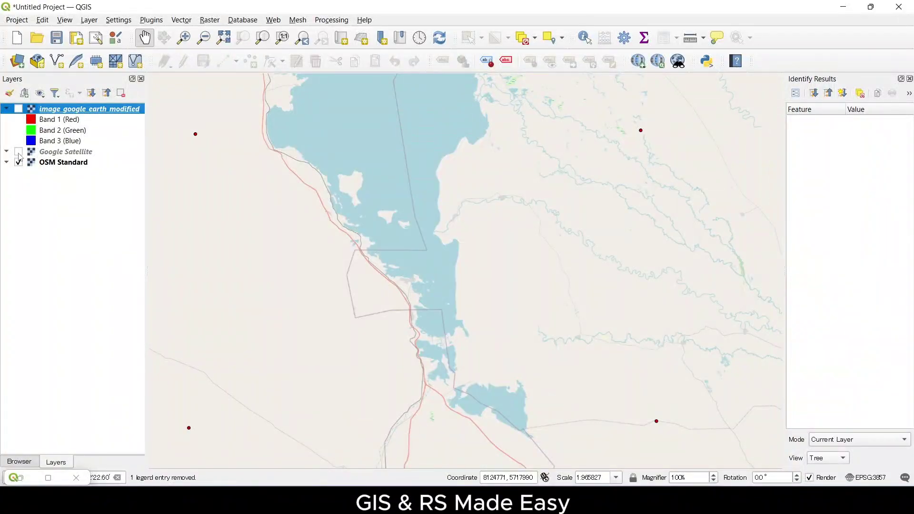
- Re-enable Google Satellite and toggle the georeferenced image repeatedly to verify its shoreline alignment
{"action": "left_click", "coordinate": [19, 152]}
{"action": "left_click", "coordinate": [18, 110]}
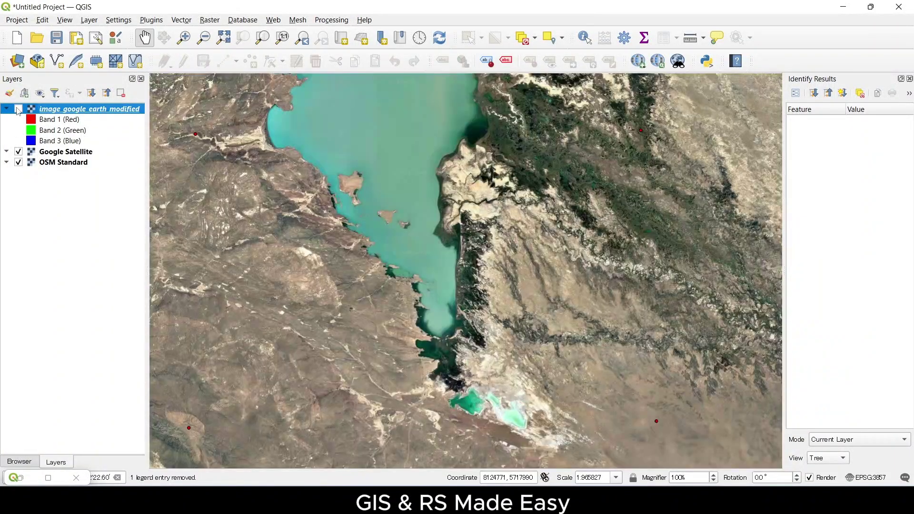
{"action": "left_click", "coordinate": [18, 109]}
{"action": "left_click", "coordinate": [19, 109]}
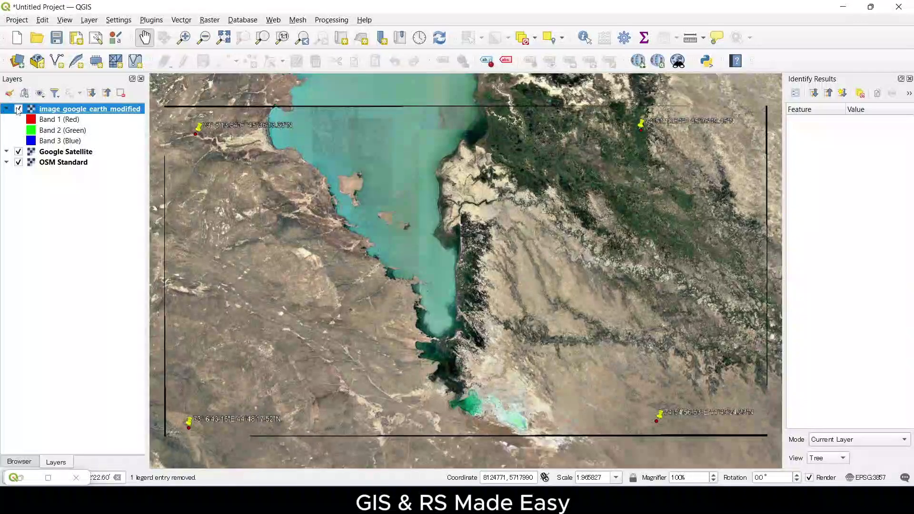
{"action": "left_click", "coordinate": [18, 110]}
{"action": "left_click", "coordinate": [18, 110]}
{"action": "left_click", "coordinate": [18, 109]}
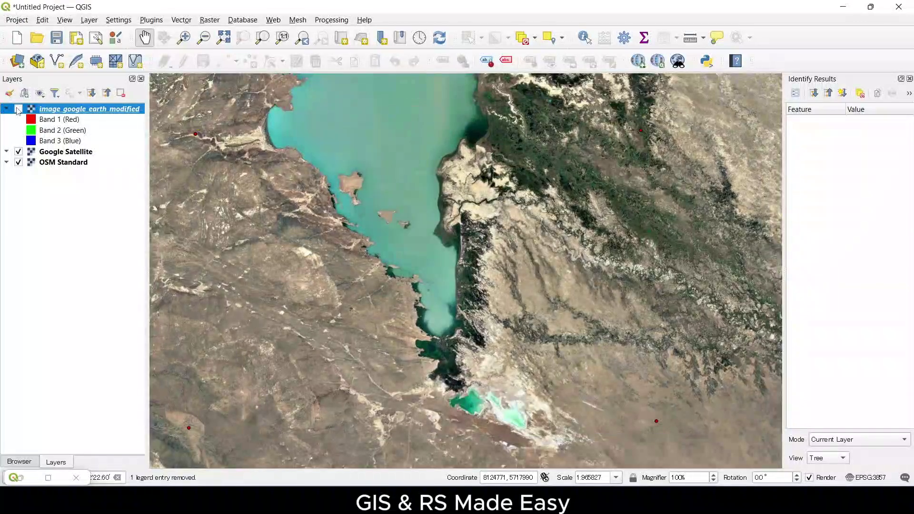
{"action": "left_click", "coordinate": [18, 109]}
{"action": "left_click", "coordinate": [18, 109]}
{"action": "left_click", "coordinate": [19, 110]}
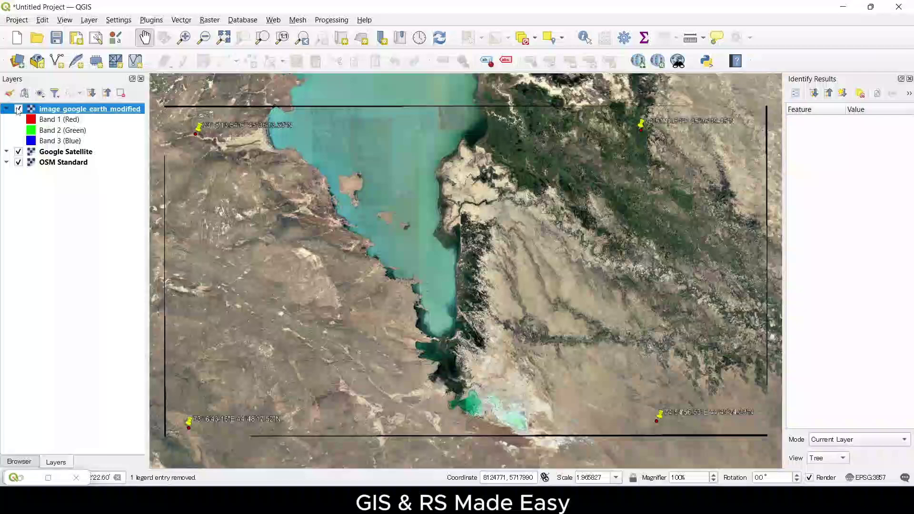
{"action": "left_click", "coordinate": [18, 110]}
{"action": "left_click", "coordinate": [18, 110]}
{"action": "left_click", "coordinate": [18, 109]}
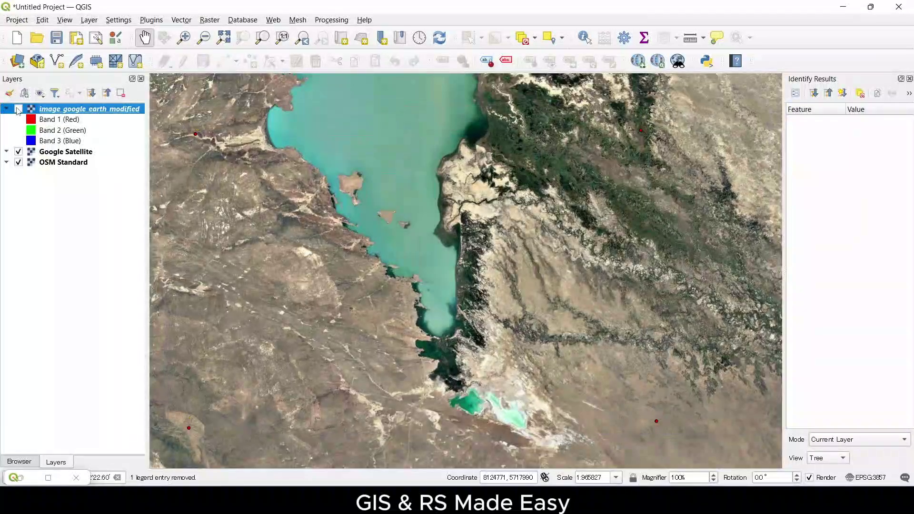
{"action": "left_click", "coordinate": [18, 110]}
{"action": "left_click", "coordinate": [19, 110]}
{"action": "left_click", "coordinate": [19, 109]}
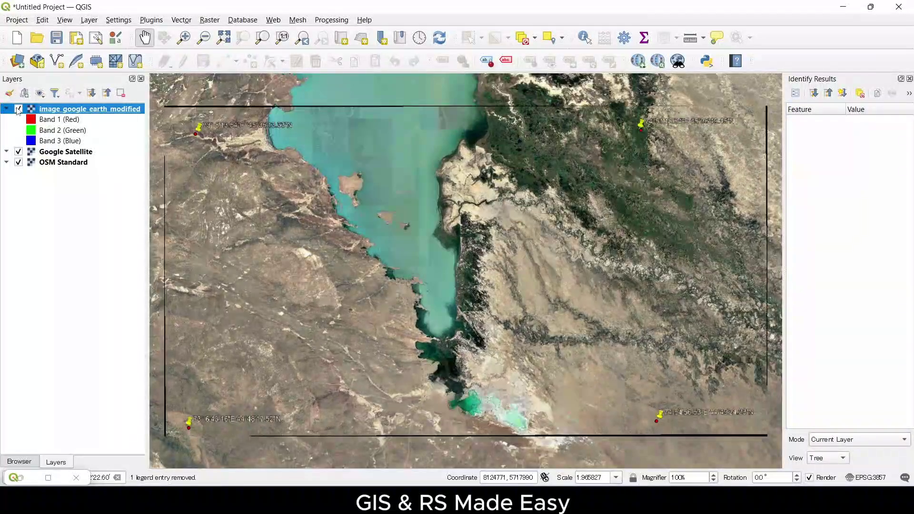
{"action": "left_click", "coordinate": [19, 110]}
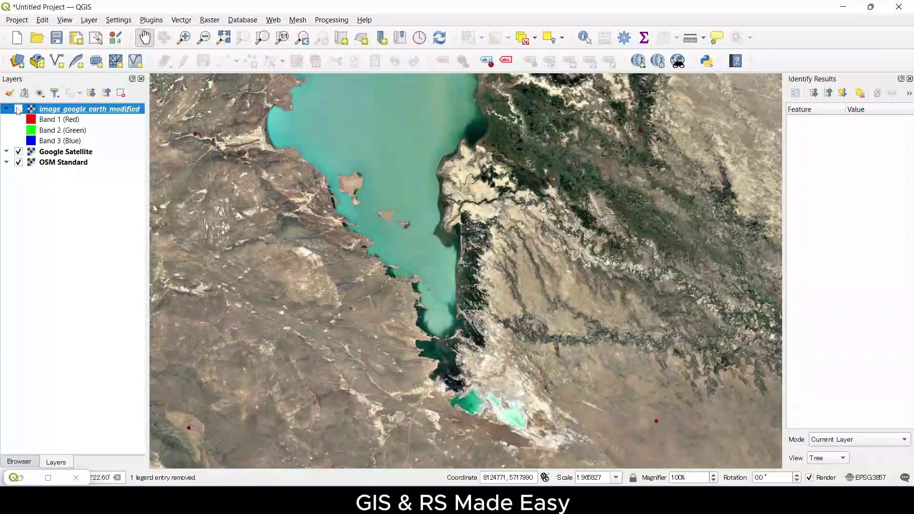
{"action": "left_click", "coordinate": [19, 110]}
{"action": "left_click", "coordinate": [19, 109]}
{"action": "left_click", "coordinate": [18, 109]}
{"action": "left_click", "coordinate": [19, 109]}
{"action": "left_click", "coordinate": [18, 109]}
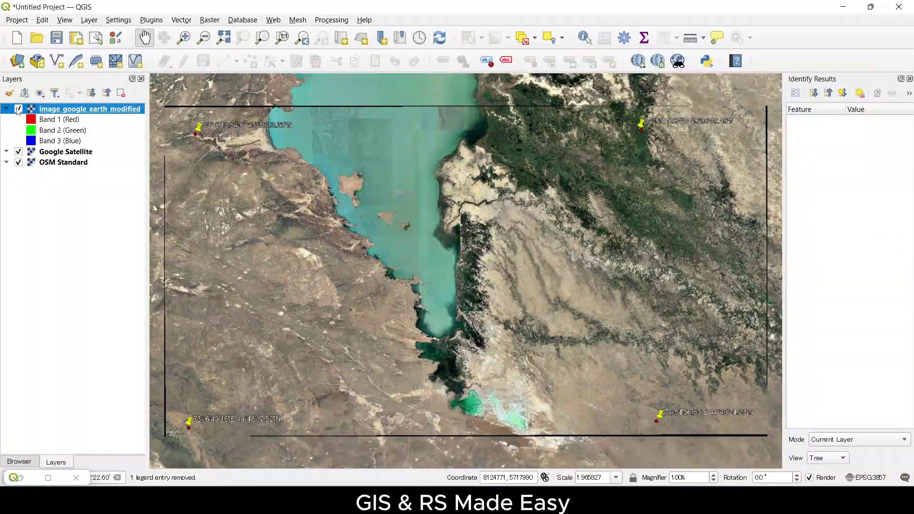